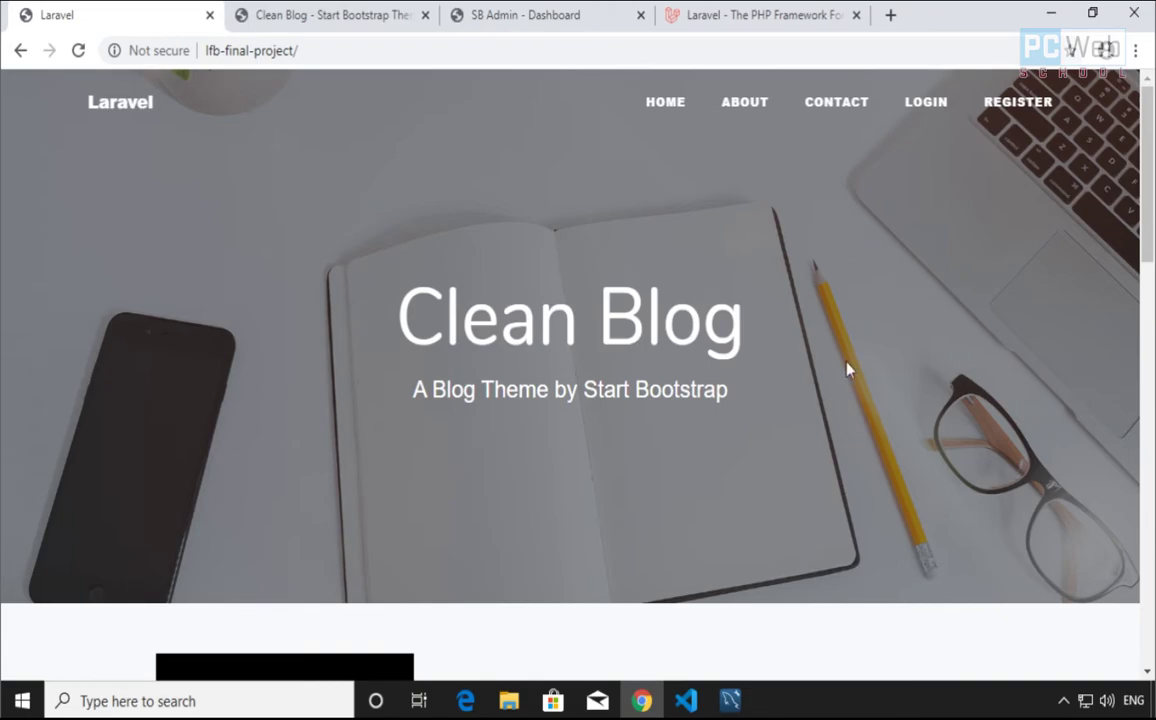
Scroll up and down through the Clean Blog home page's post list
{"action": "scroll", "coordinate": [425, 338], "scroll_direction": "down", "scroll_amount": 10}
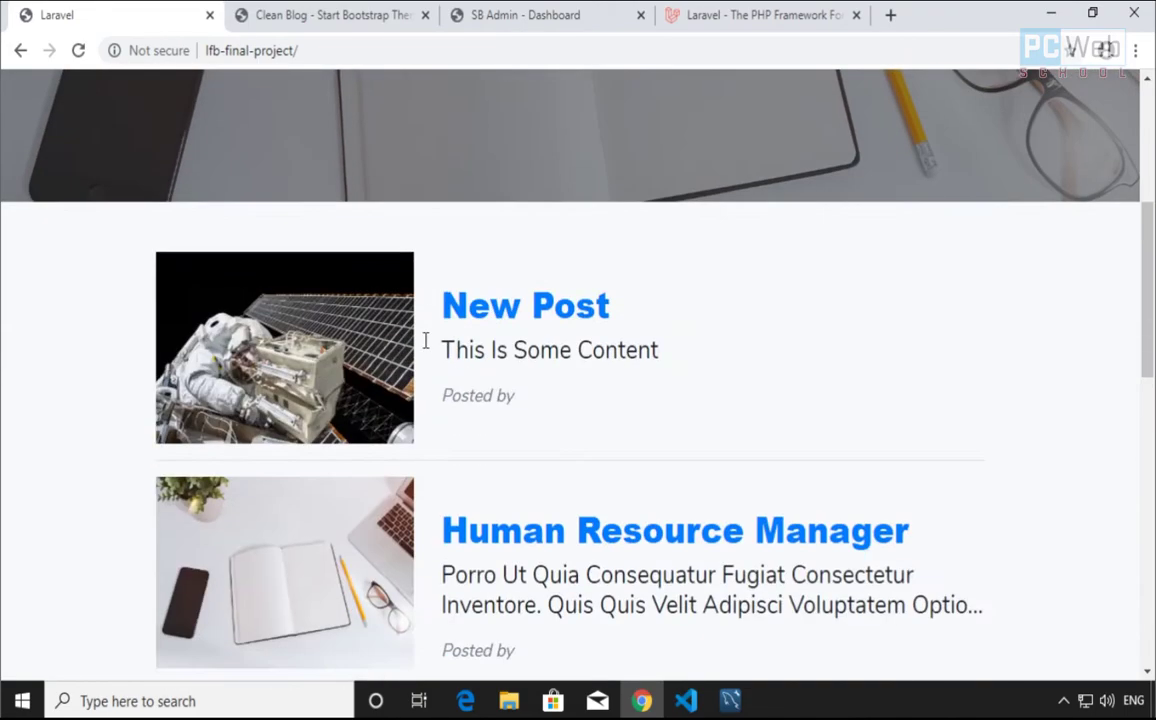
{"action": "scroll", "coordinate": [497, 455], "scroll_direction": "up", "scroll_amount": 10}
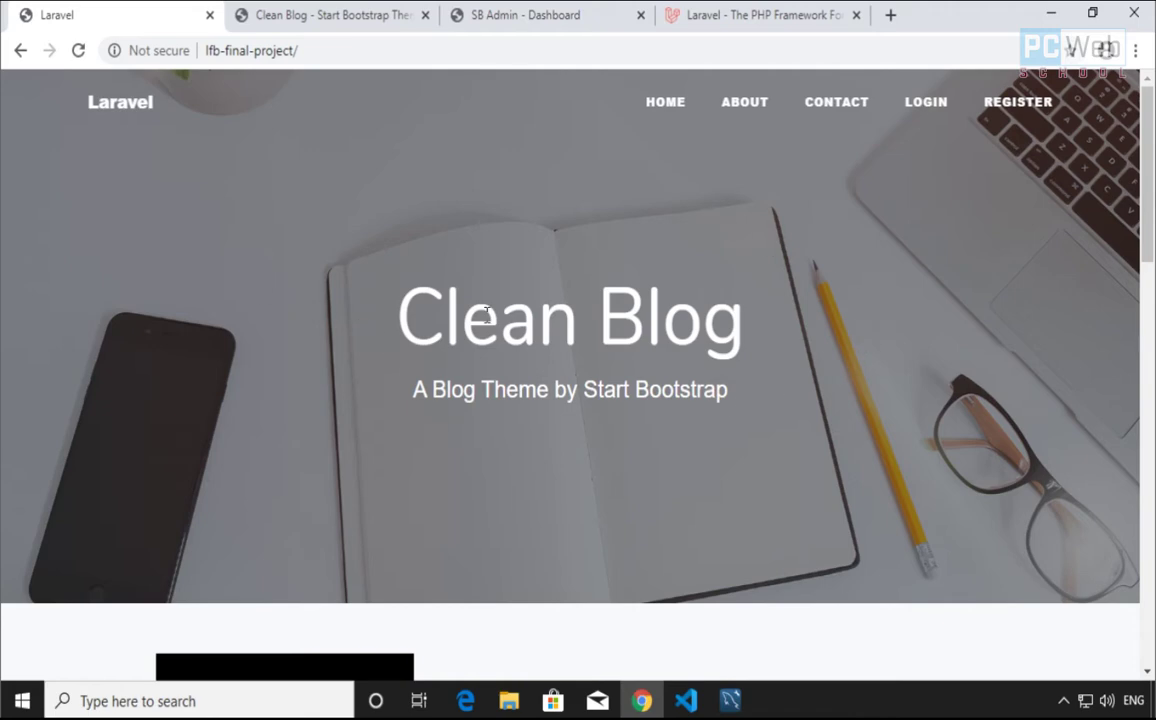
{"action": "scroll", "coordinate": [463, 304], "scroll_direction": "down", "scroll_amount": 8}
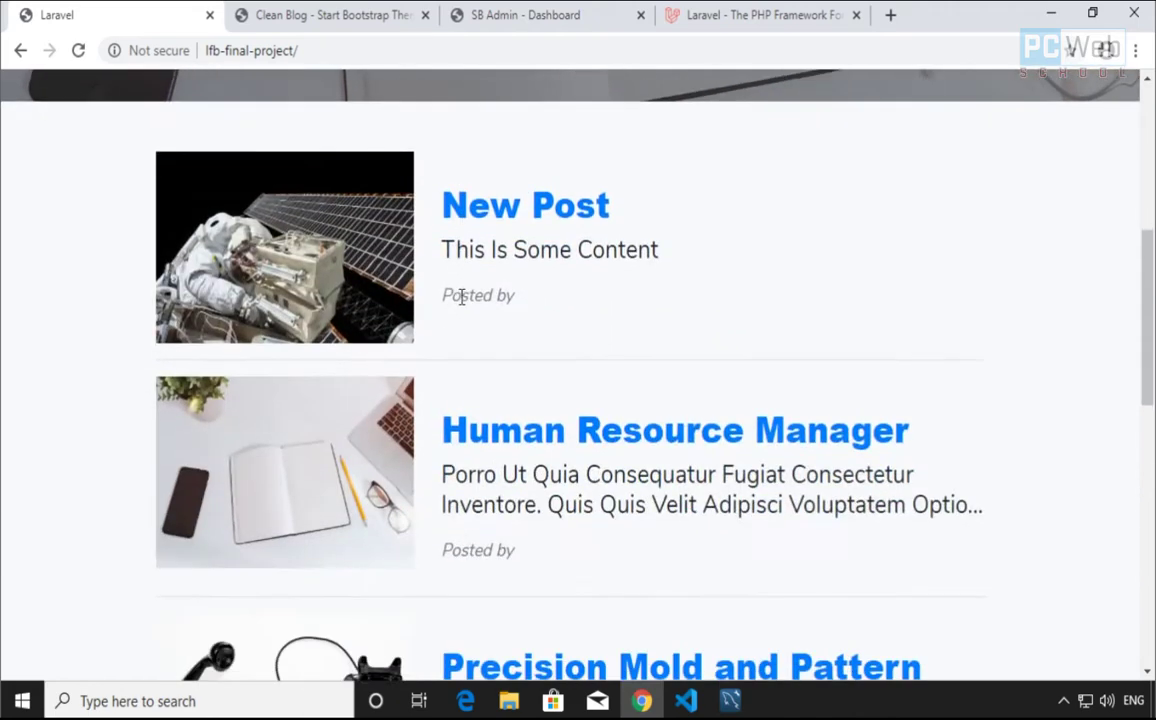
{"action": "scroll", "coordinate": [463, 304], "scroll_direction": "down", "scroll_amount": 6}
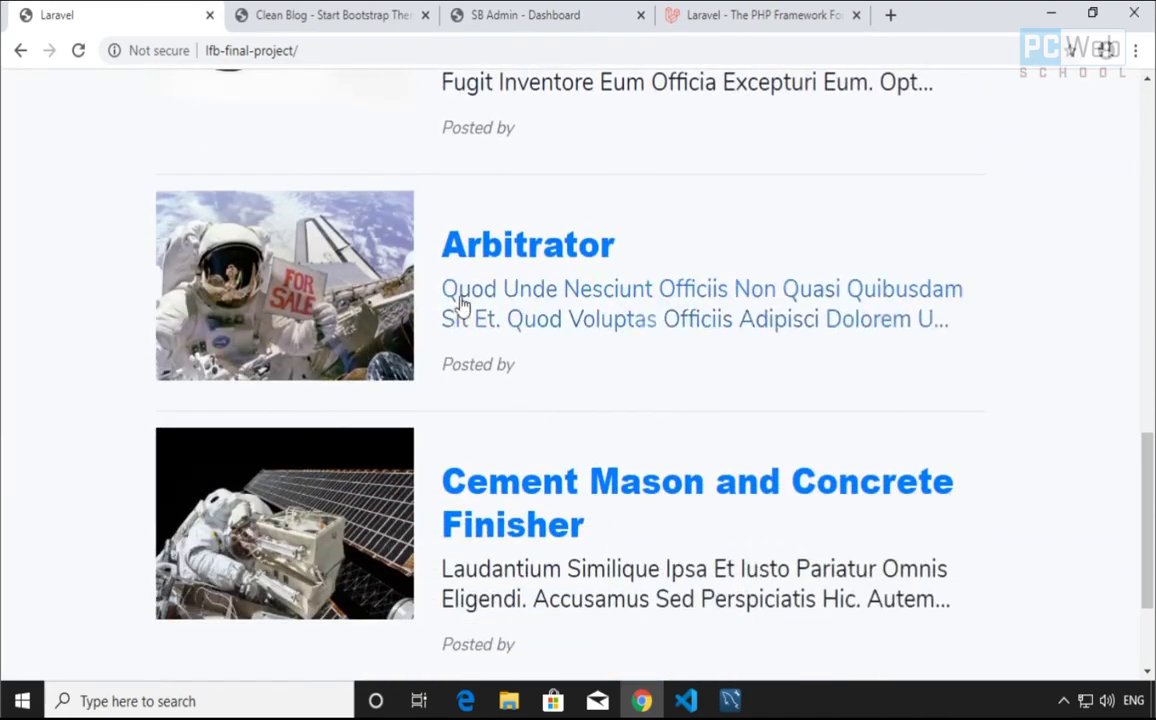
{"action": "scroll", "coordinate": [413, 446], "scroll_direction": "up", "scroll_amount": 14}
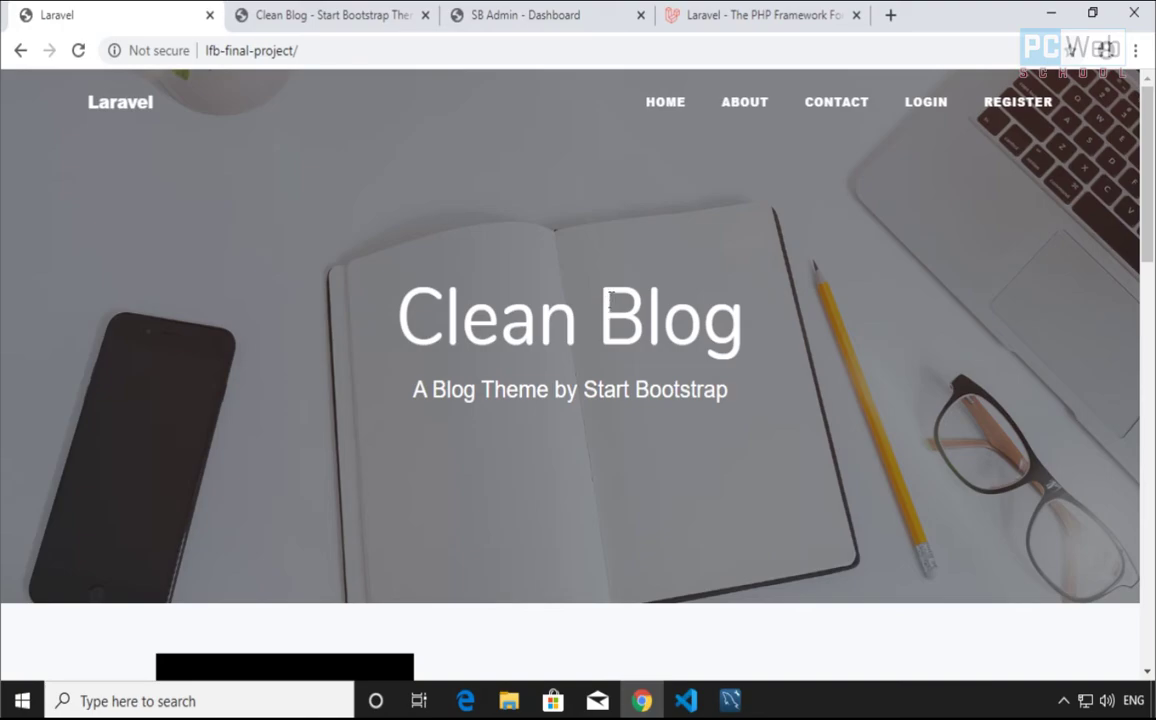
{"action": "scroll", "coordinate": [266, 205], "scroll_direction": "down", "scroll_amount": 14}
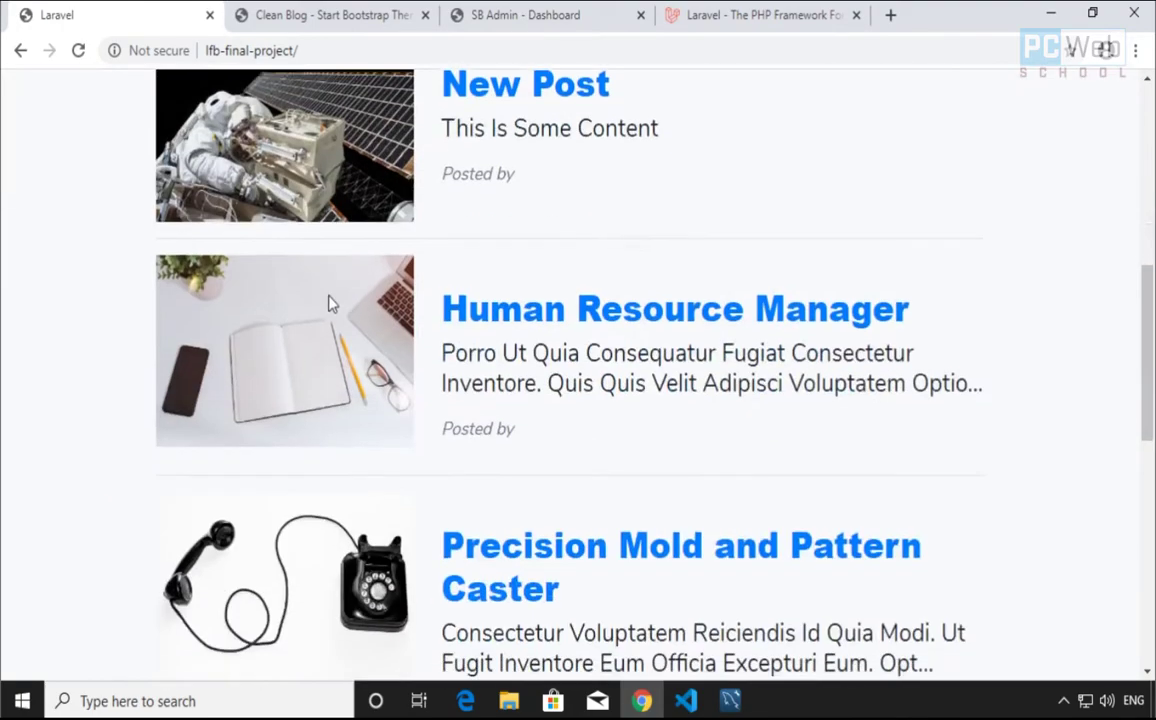
{"action": "scroll", "coordinate": [352, 343], "scroll_direction": "down", "scroll_amount": 2}
{"action": "scroll", "coordinate": [356, 374], "scroll_direction": "up", "scroll_amount": 15}
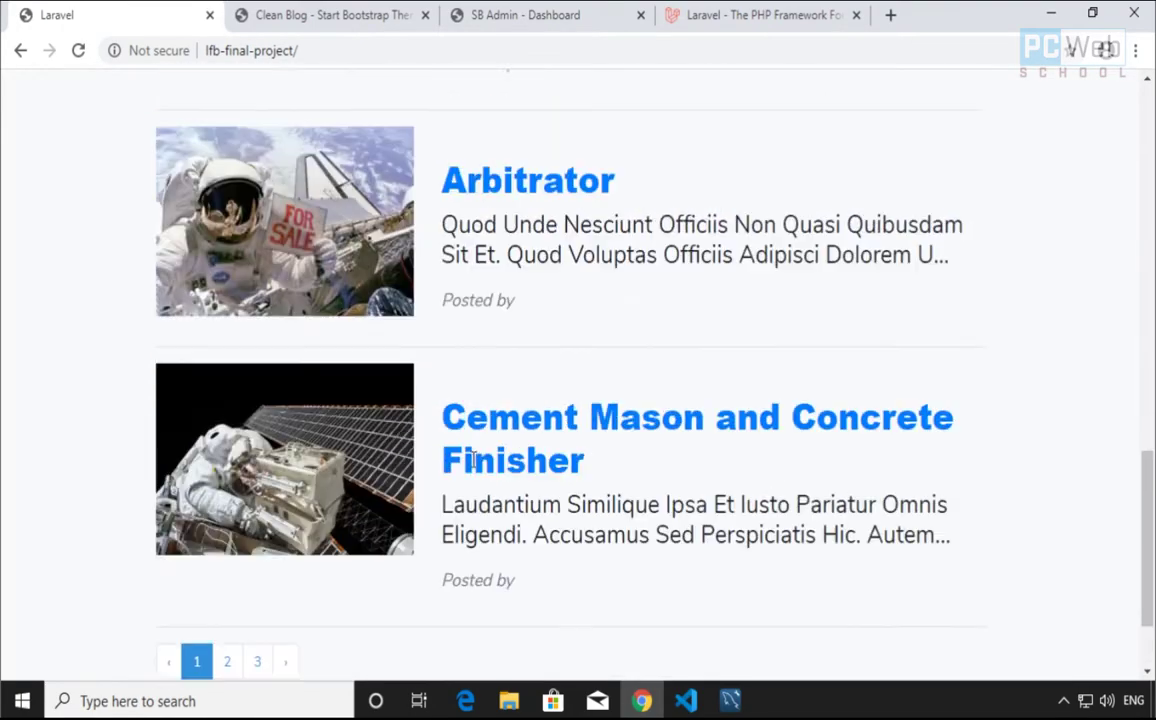
{"action": "scroll", "coordinate": [570, 390], "scroll_direction": "up", "scroll_amount": 1}
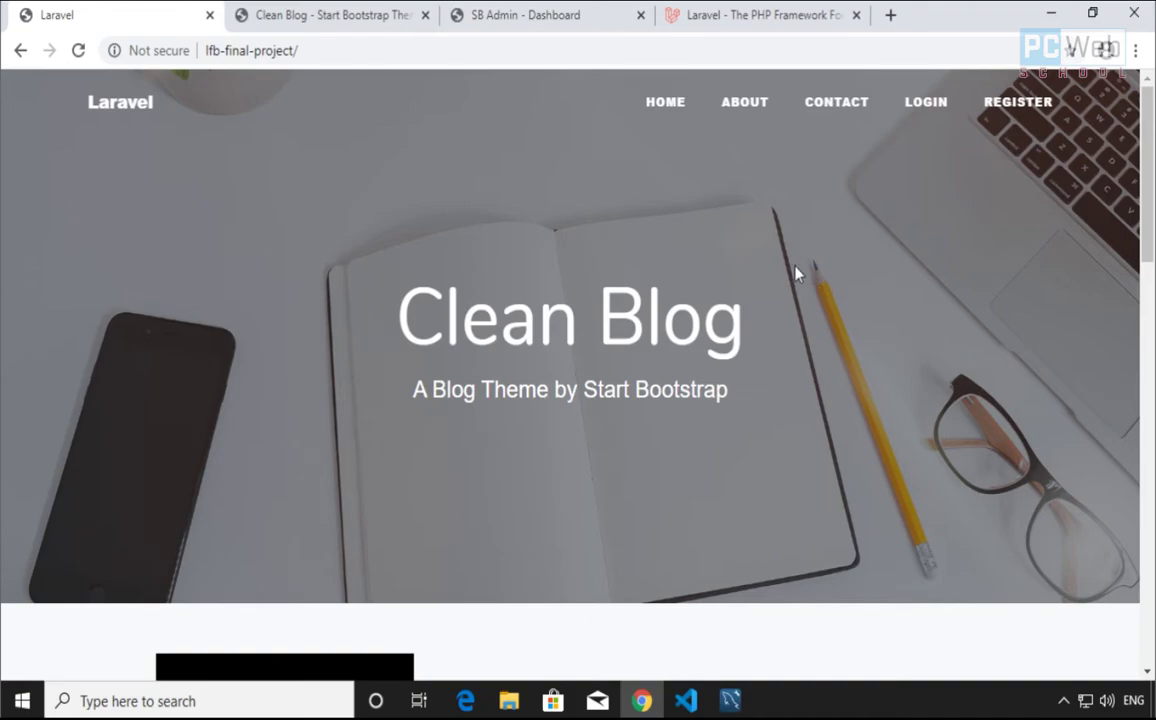
{"action": "scroll", "coordinate": [797, 273], "scroll_direction": "down", "scroll_amount": 15}
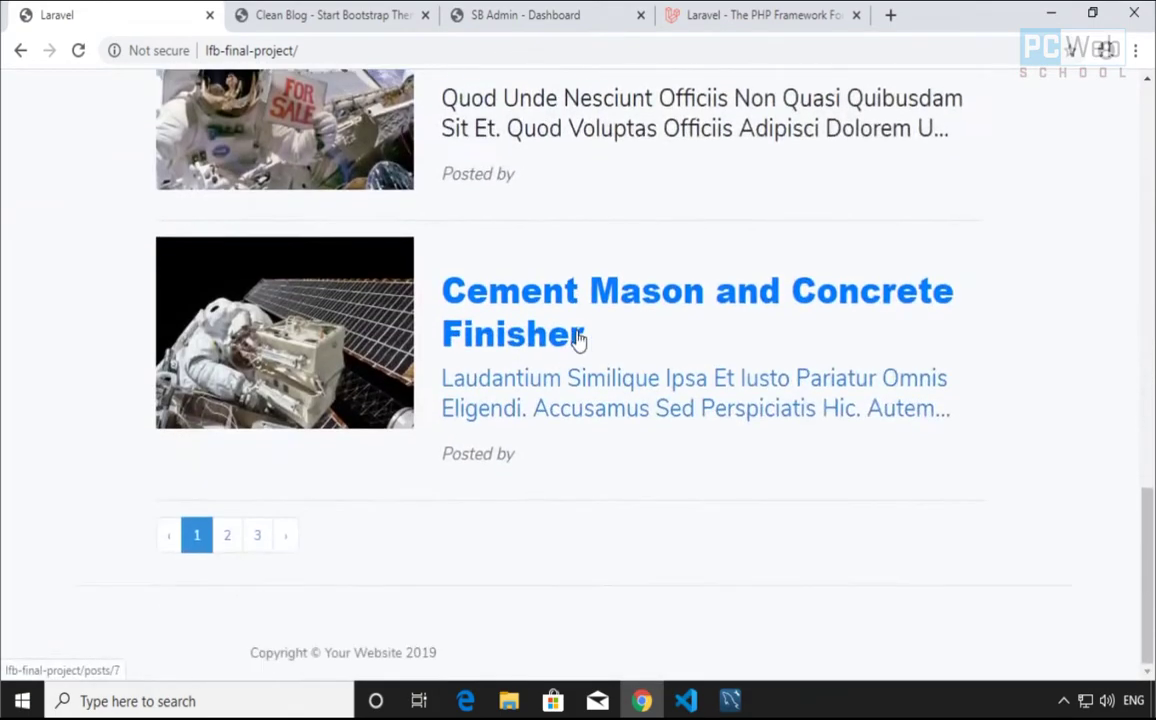
{"action": "scroll", "coordinate": [578, 338], "scroll_direction": "up", "scroll_amount": 15}
{"action": "scroll", "coordinate": [539, 369], "scroll_direction": "down", "scroll_amount": 10}
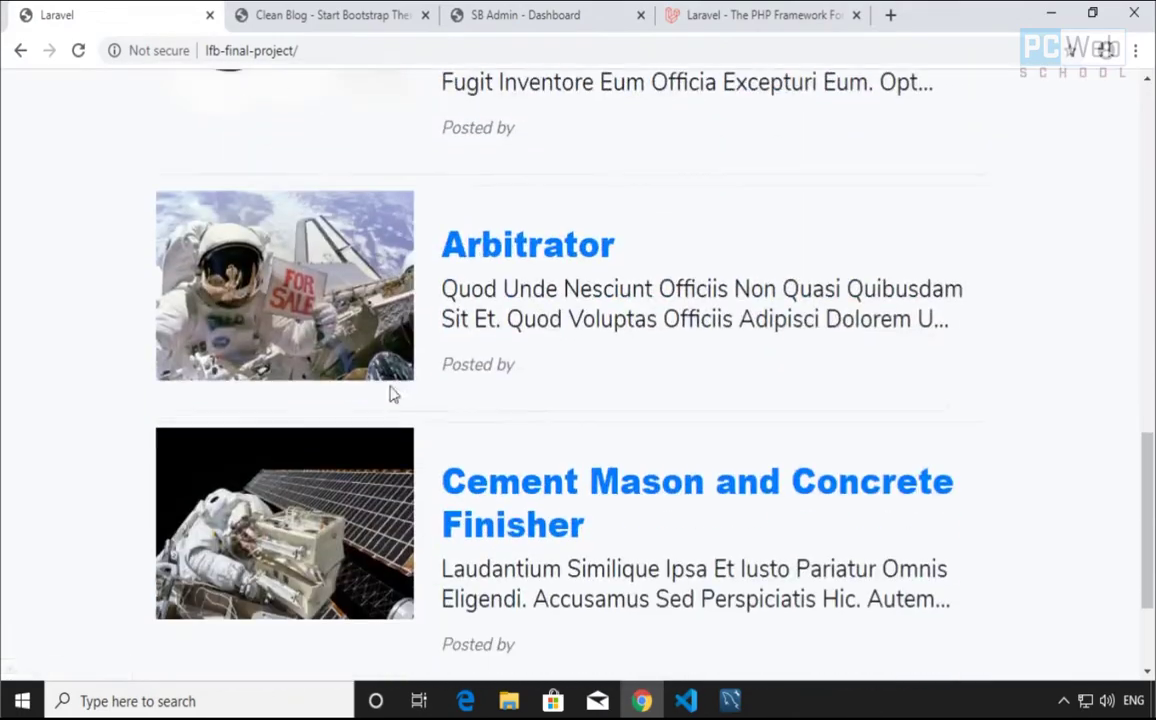
{"action": "scroll", "coordinate": [532, 423], "scroll_direction": "down", "scroll_amount": 2}
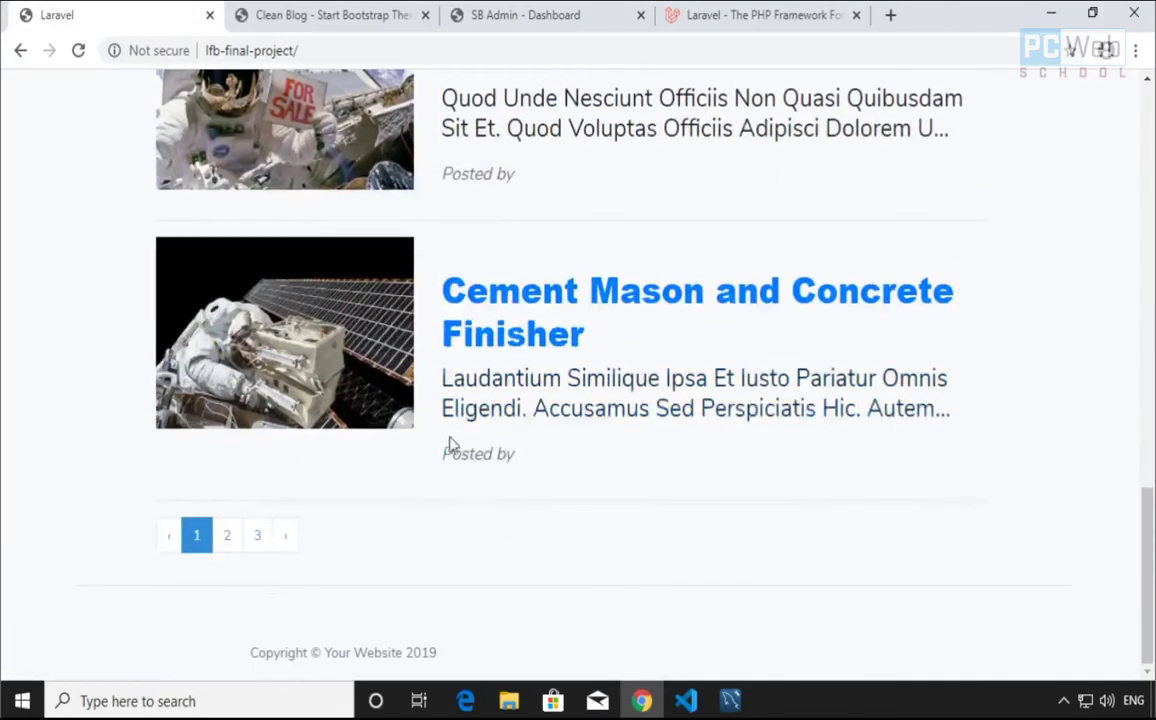
Load page 2 of the blog posts and browse its listing
{"action": "left_click", "coordinate": [229, 538]}
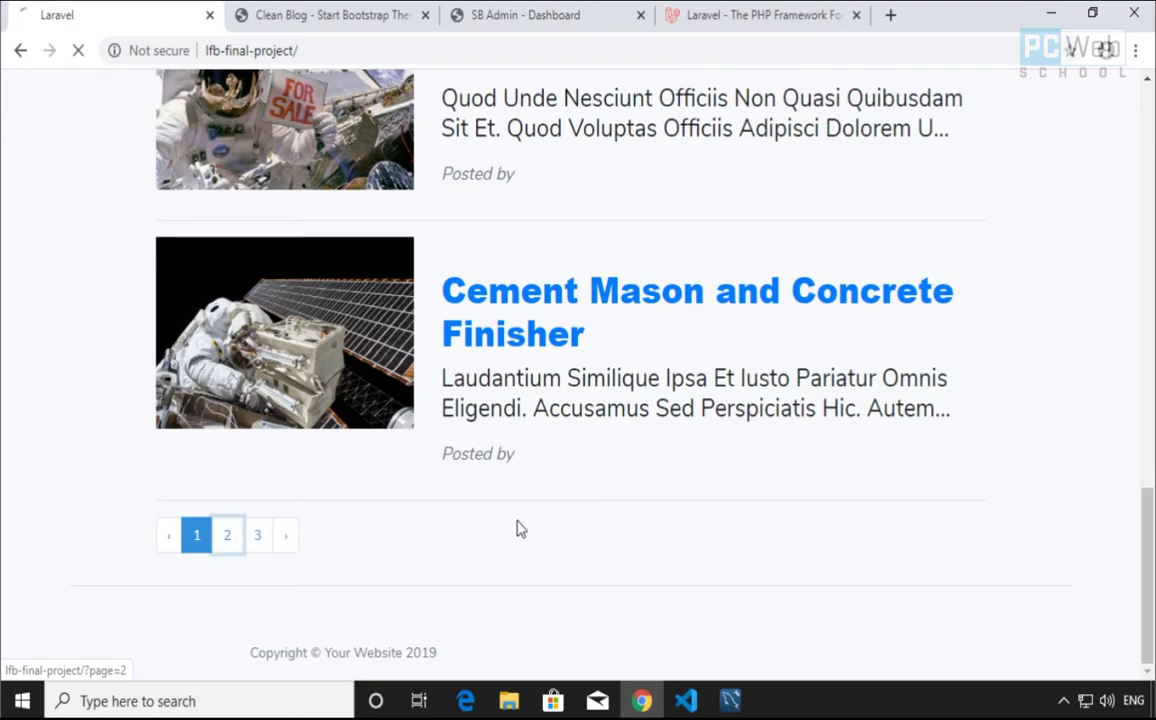
{"action": "scroll", "coordinate": [446, 472], "scroll_direction": "down", "scroll_amount": 20}
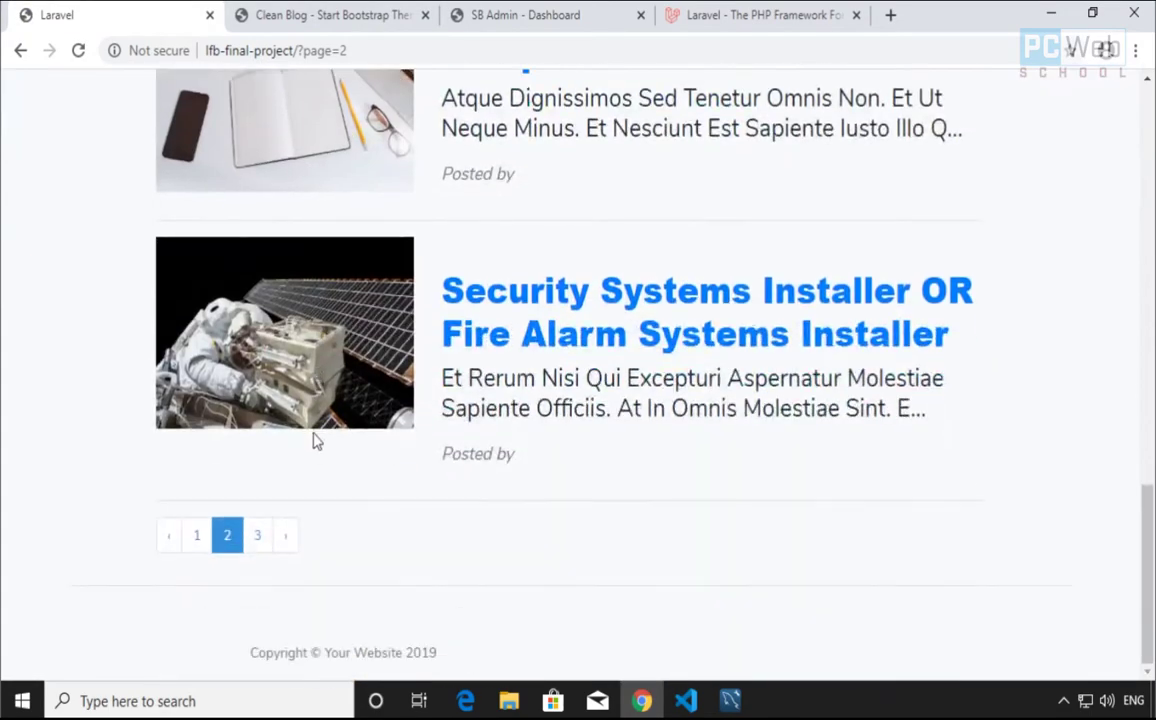
{"action": "scroll", "coordinate": [314, 441], "scroll_direction": "up", "scroll_amount": 8}
{"action": "scroll", "coordinate": [336, 439], "scroll_direction": "down", "scroll_amount": 6}
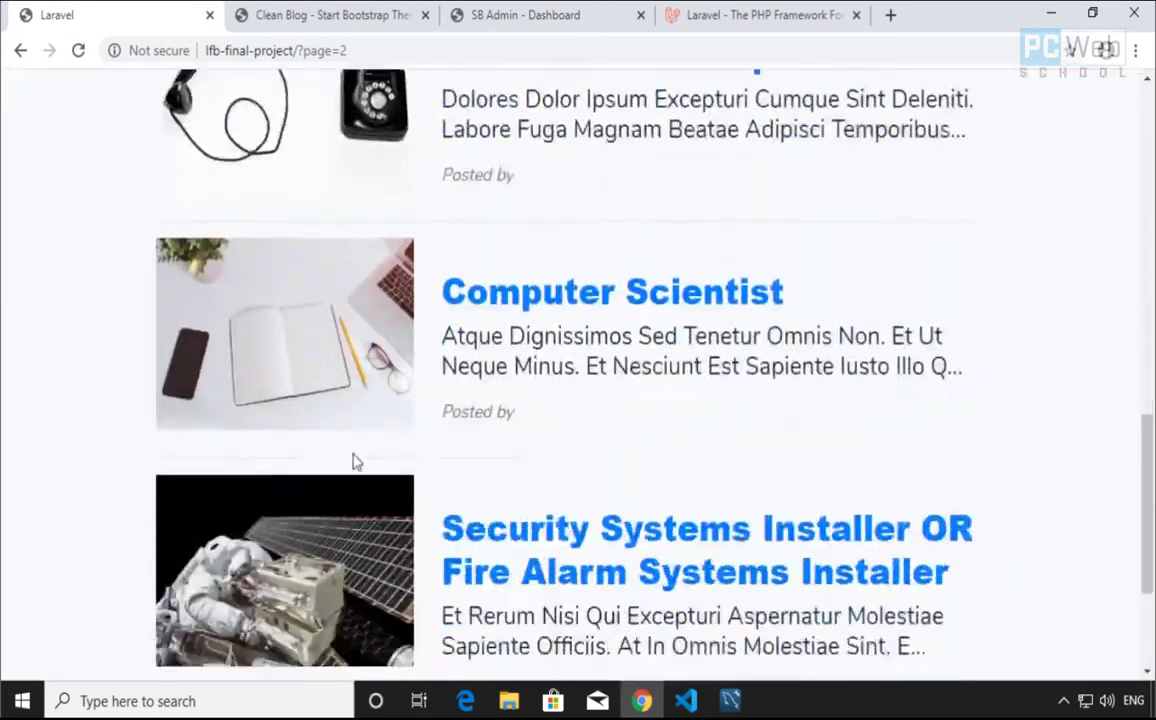
{"action": "scroll", "coordinate": [302, 459], "scroll_direction": "down", "scroll_amount": 3}
{"action": "scroll", "coordinate": [300, 500], "scroll_direction": "up", "scroll_amount": 9}
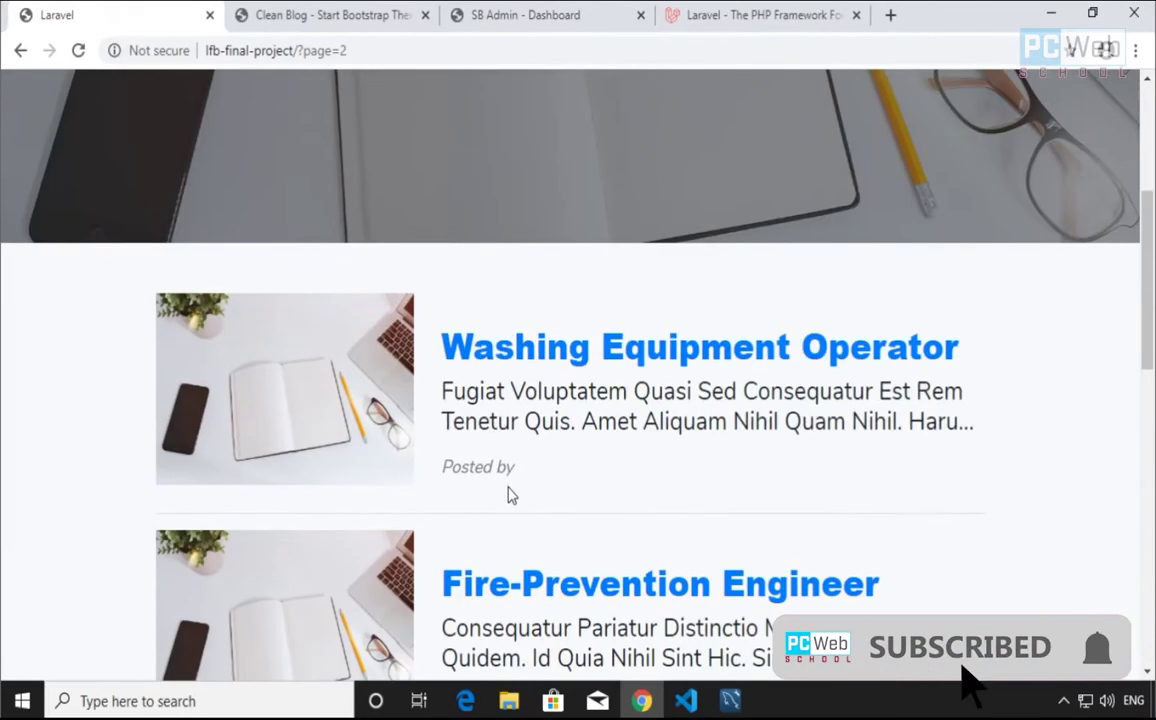
{"action": "scroll", "coordinate": [508, 494], "scroll_direction": "up", "scroll_amount": 1}
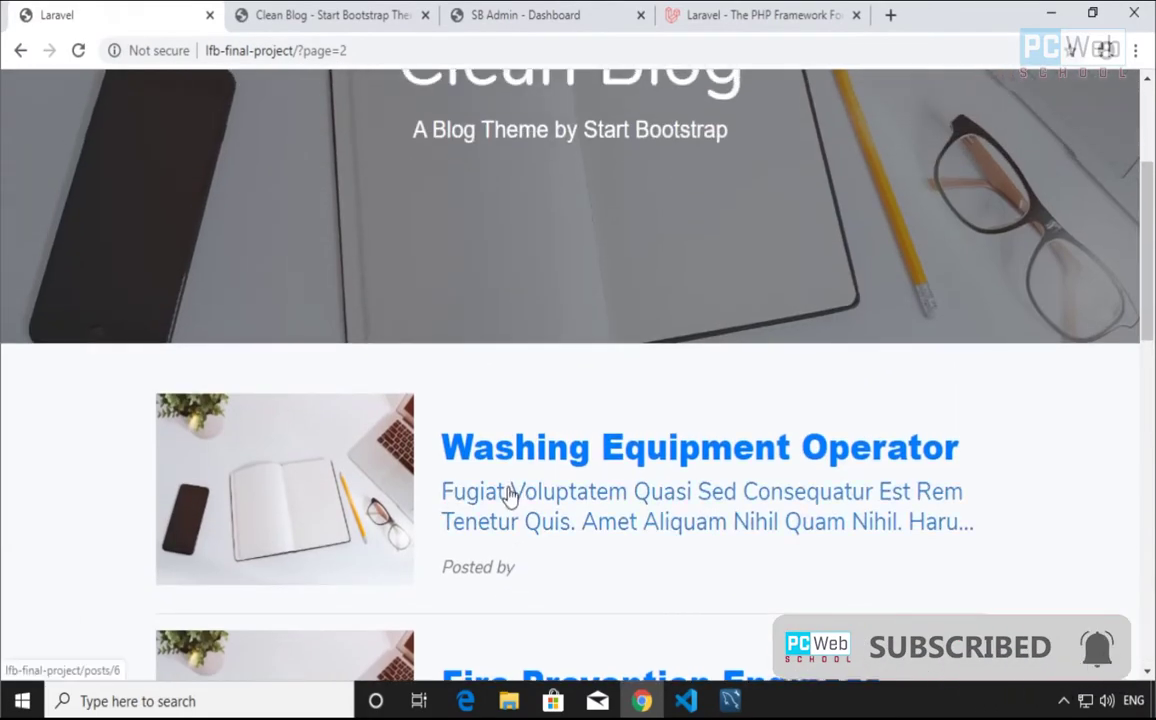
{"action": "scroll", "coordinate": [512, 498], "scroll_direction": "up", "scroll_amount": 3}
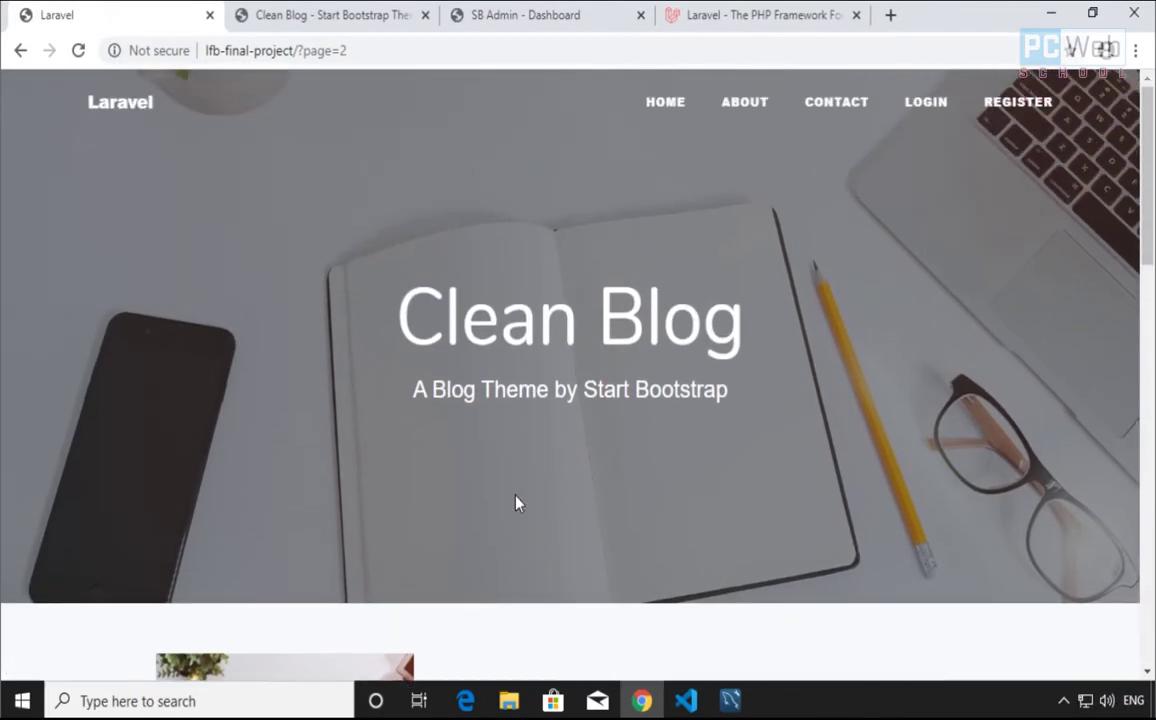
{"action": "scroll", "coordinate": [517, 502], "scroll_direction": "down", "scroll_amount": 4}
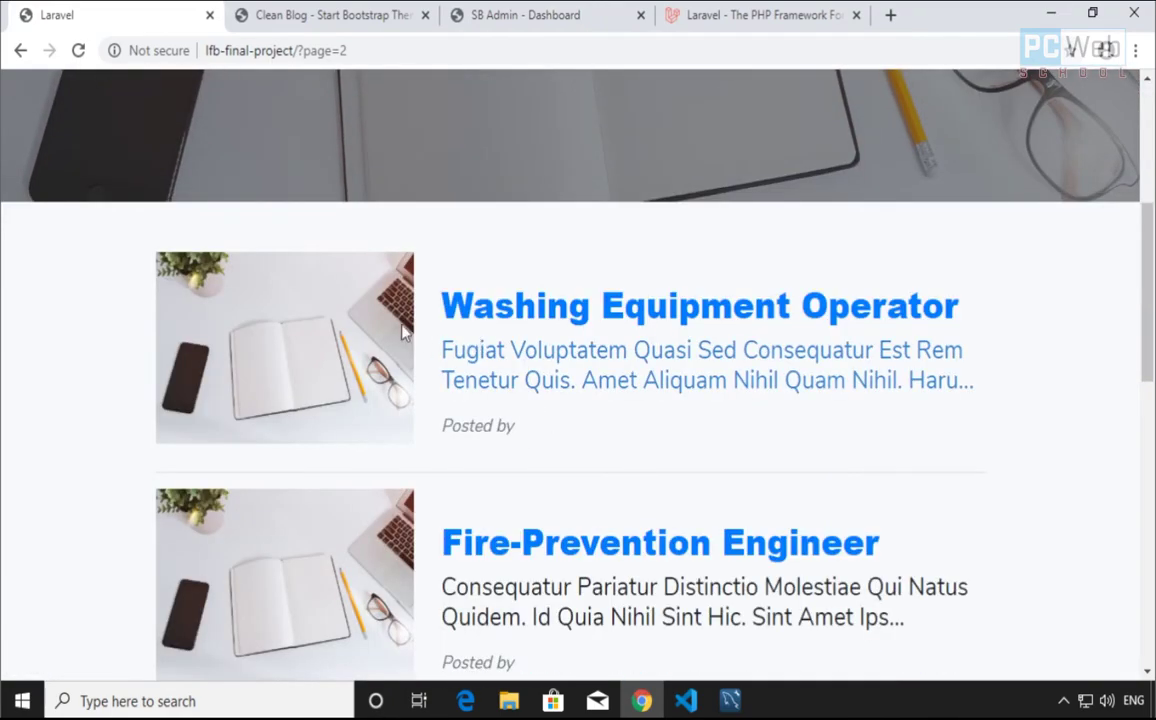
Read the Washing Equipment Operator post (posts/6), then return to page 2
{"action": "left_click", "coordinate": [543, 318]}
{"action": "scroll", "coordinate": [578, 375], "scroll_direction": "down", "scroll_amount": 3}
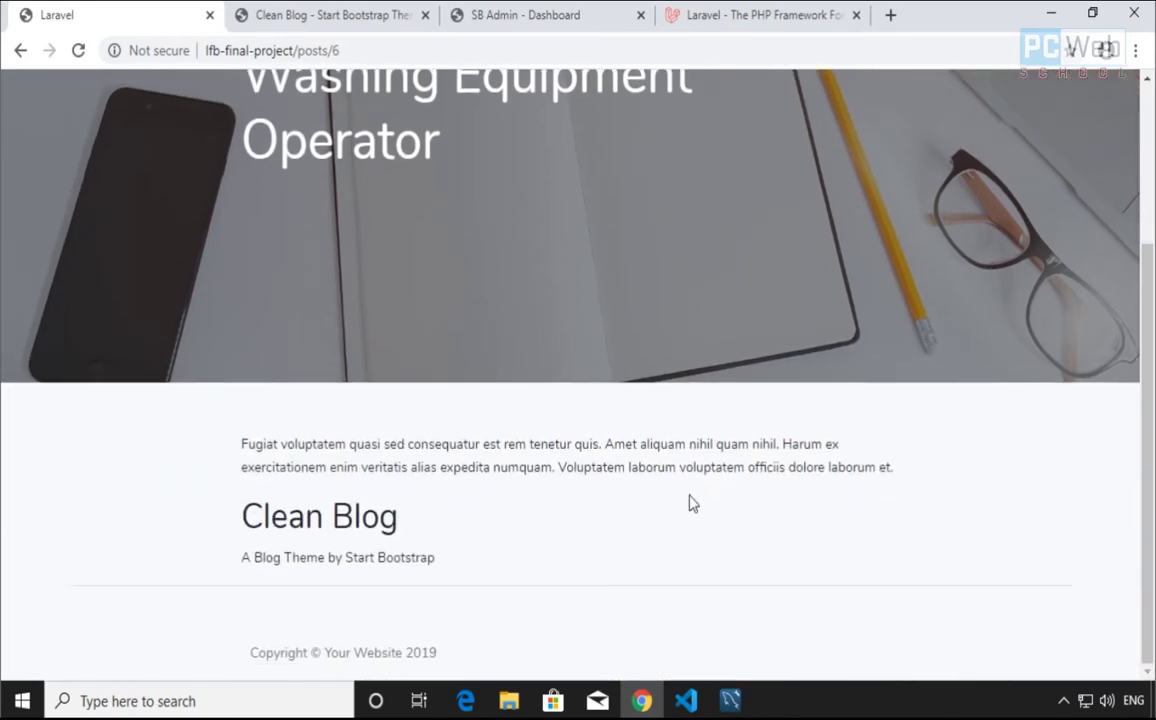
{"action": "scroll", "coordinate": [444, 426], "scroll_direction": "up", "scroll_amount": 3}
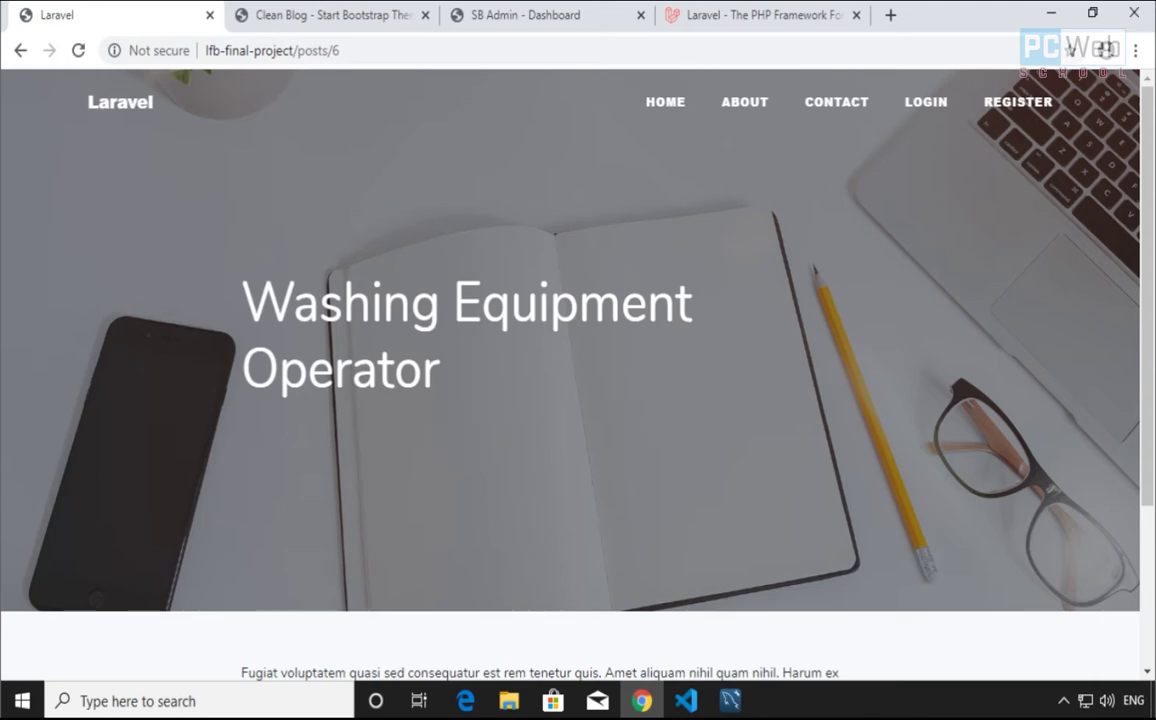
{"action": "scroll", "coordinate": [555, 304], "scroll_direction": "down", "scroll_amount": 3}
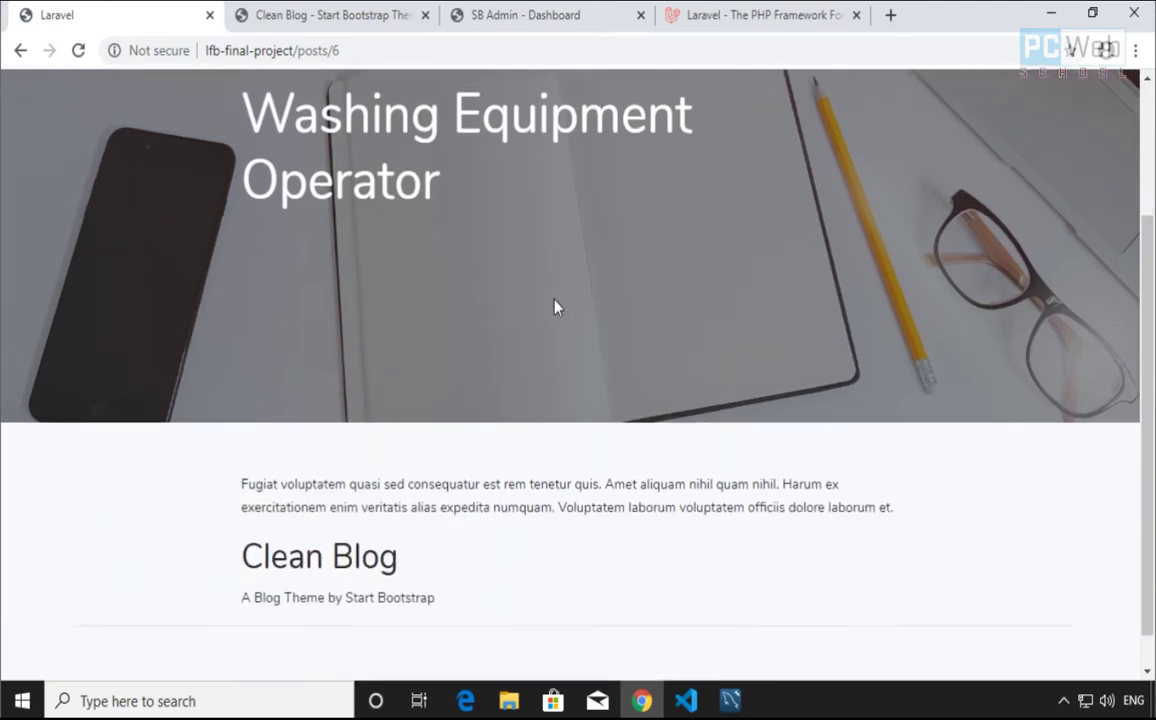
{"action": "scroll", "coordinate": [520, 316], "scroll_direction": "up", "scroll_amount": 3}
{"action": "left_click", "coordinate": [21, 50]}
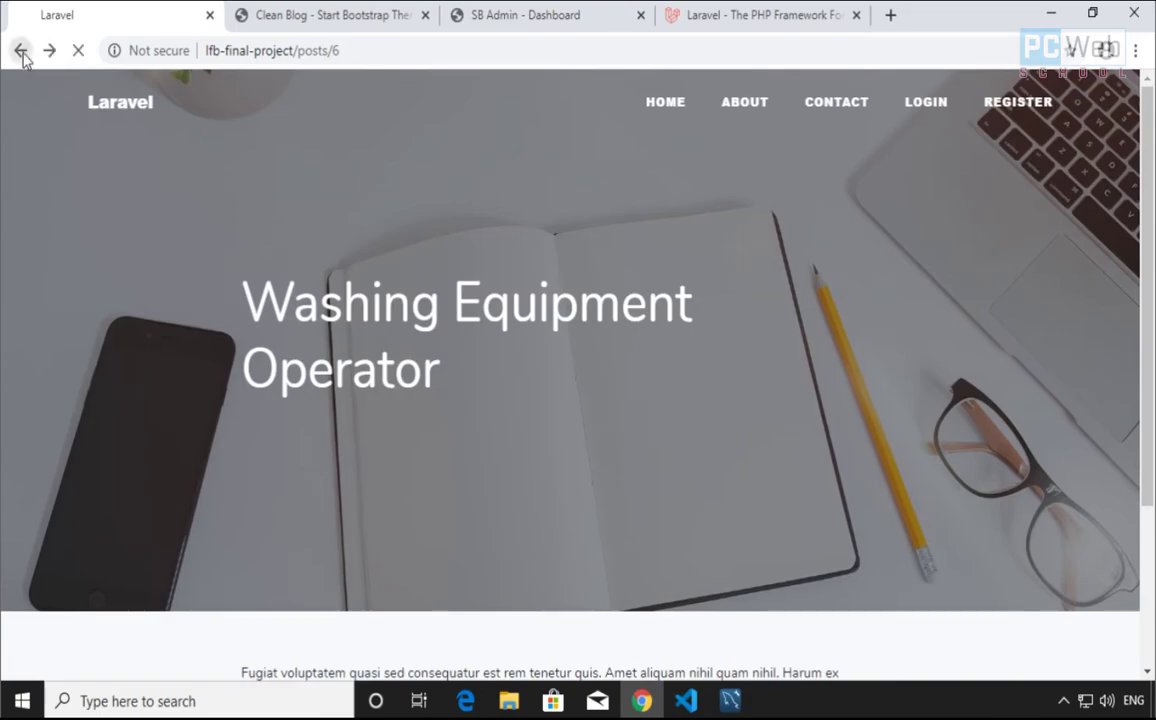
{"action": "scroll", "coordinate": [280, 355], "scroll_direction": "down", "scroll_amount": 2}
{"action": "scroll", "coordinate": [310, 330], "scroll_direction": "up", "scroll_amount": 6}
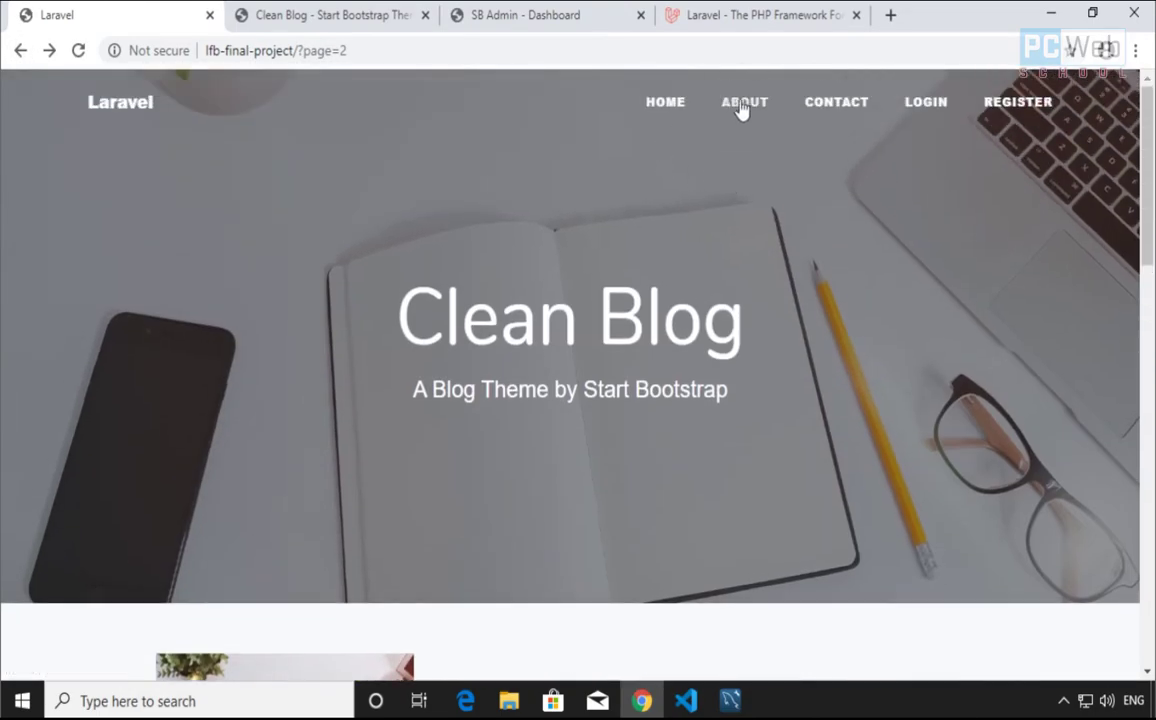
Take a quick look at the blog's About page
{"action": "left_click", "coordinate": [749, 105]}
{"action": "scroll", "coordinate": [700, 200], "scroll_direction": "down", "scroll_amount": 2}
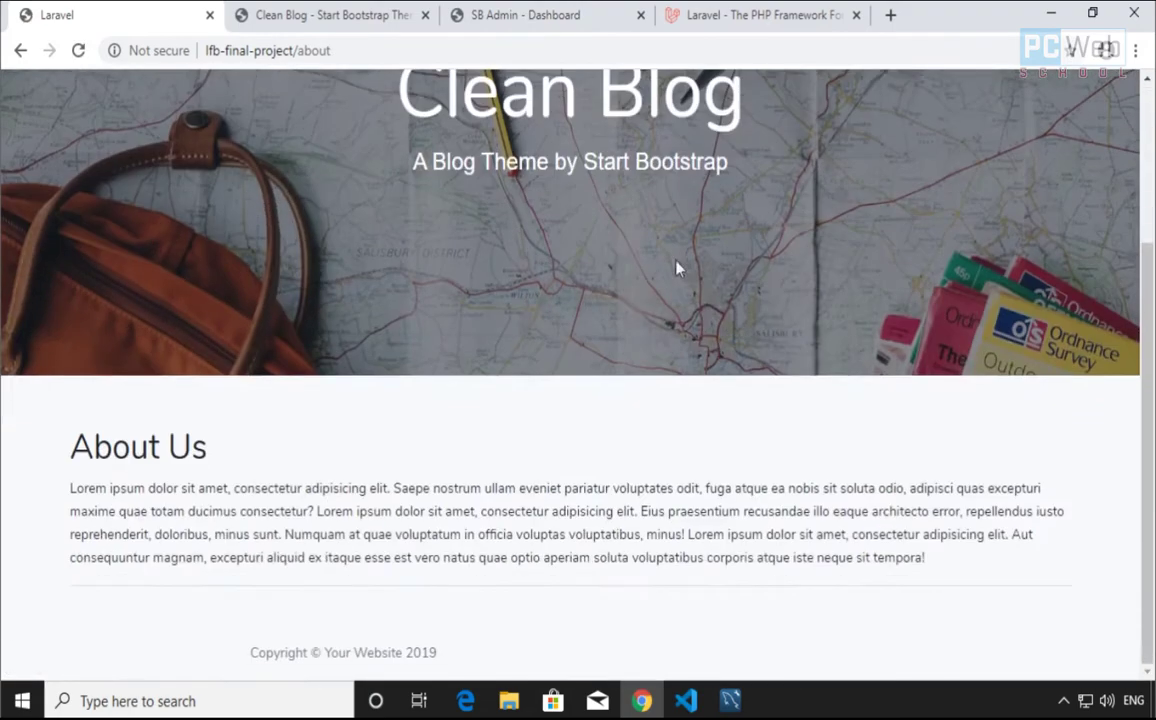
{"action": "scroll", "coordinate": [676, 266], "scroll_direction": "up", "scroll_amount": 3}
Scroll through the Contact page's name, email, phone and message form, then return to the top
{"action": "left_click", "coordinate": [820, 113]}
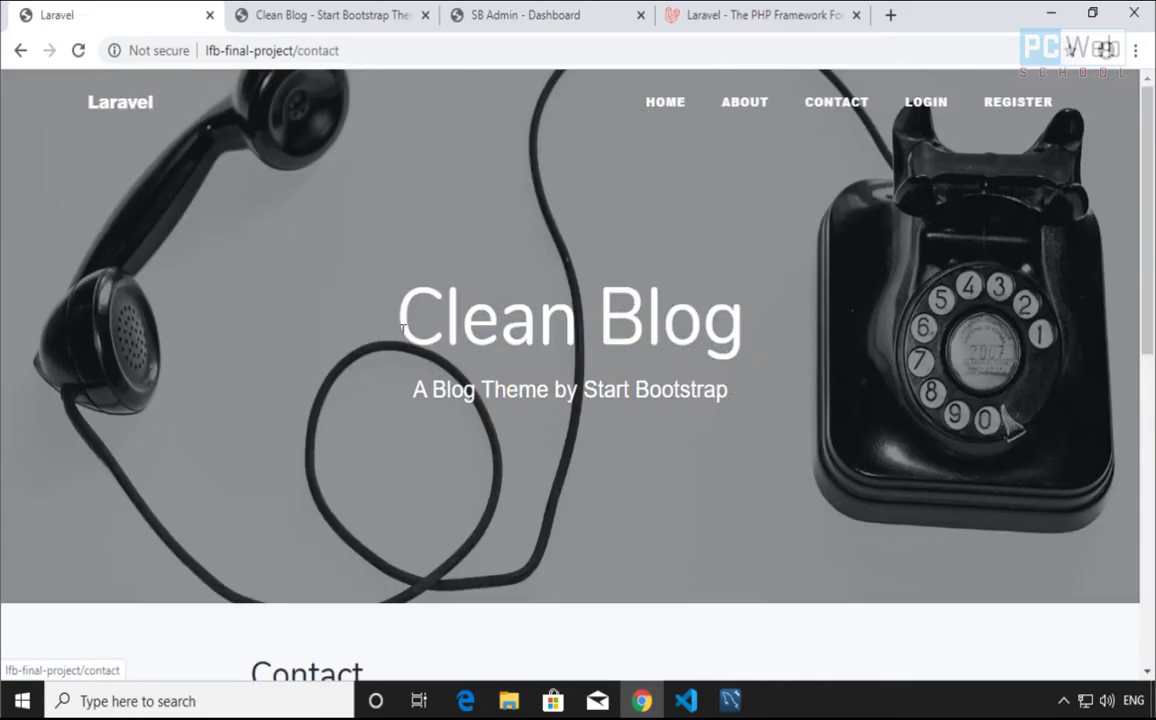
{"action": "scroll", "coordinate": [387, 343], "scroll_direction": "down", "scroll_amount": 8}
{"action": "scroll", "coordinate": [424, 357], "scroll_direction": "up", "scroll_amount": 4}
{"action": "scroll", "coordinate": [612, 377], "scroll_direction": "down", "scroll_amount": 4}
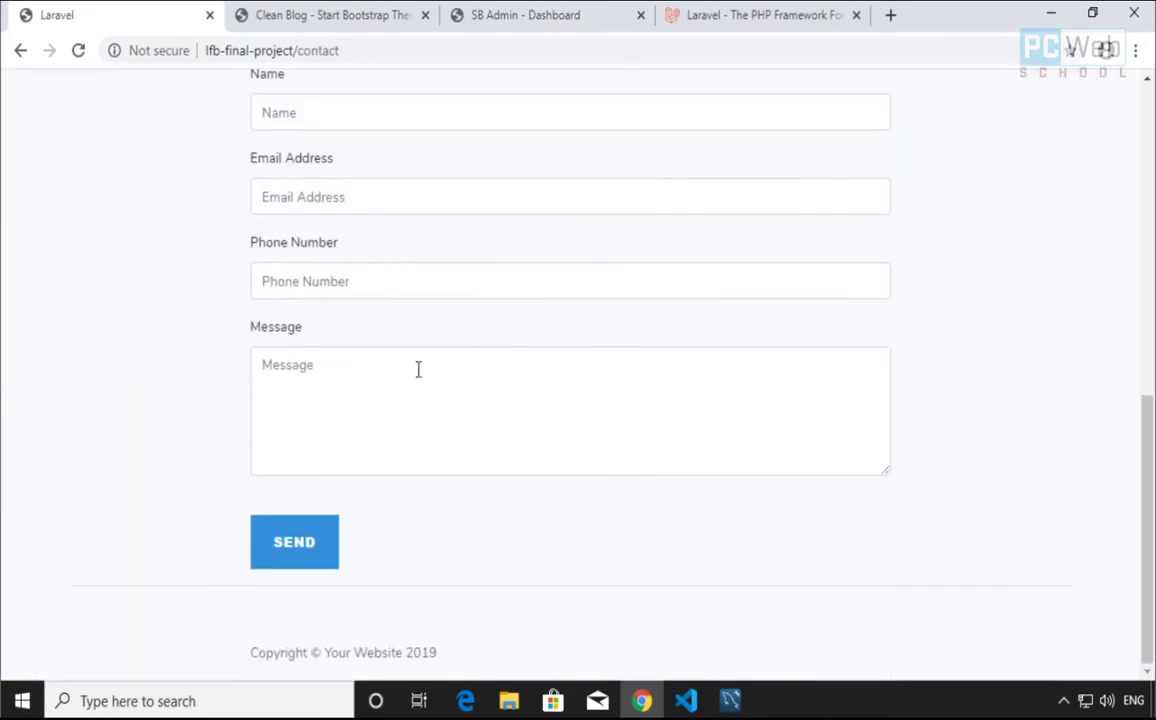
{"action": "scroll", "coordinate": [676, 366], "scroll_direction": "up", "scroll_amount": 5}
{"action": "scroll", "coordinate": [685, 365], "scroll_direction": "up", "scroll_amount": 3}
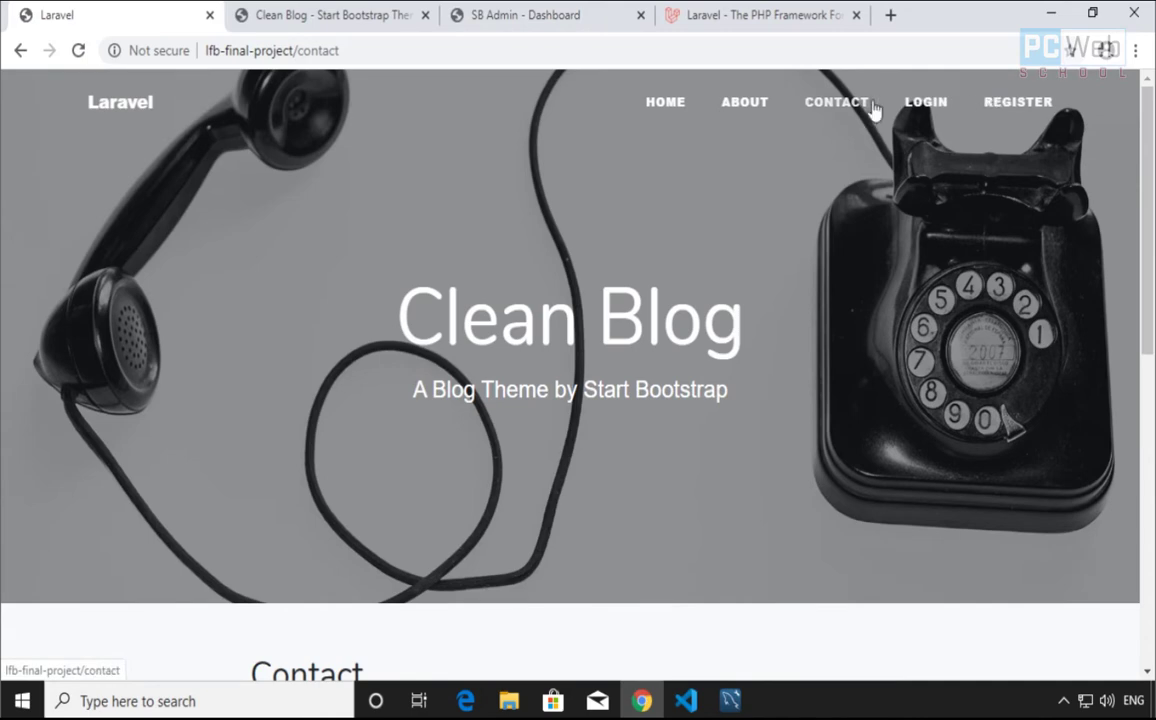
After a glance at the Register page, log in with the saved e-mail and account password
{"action": "left_click", "coordinate": [1005, 108]}
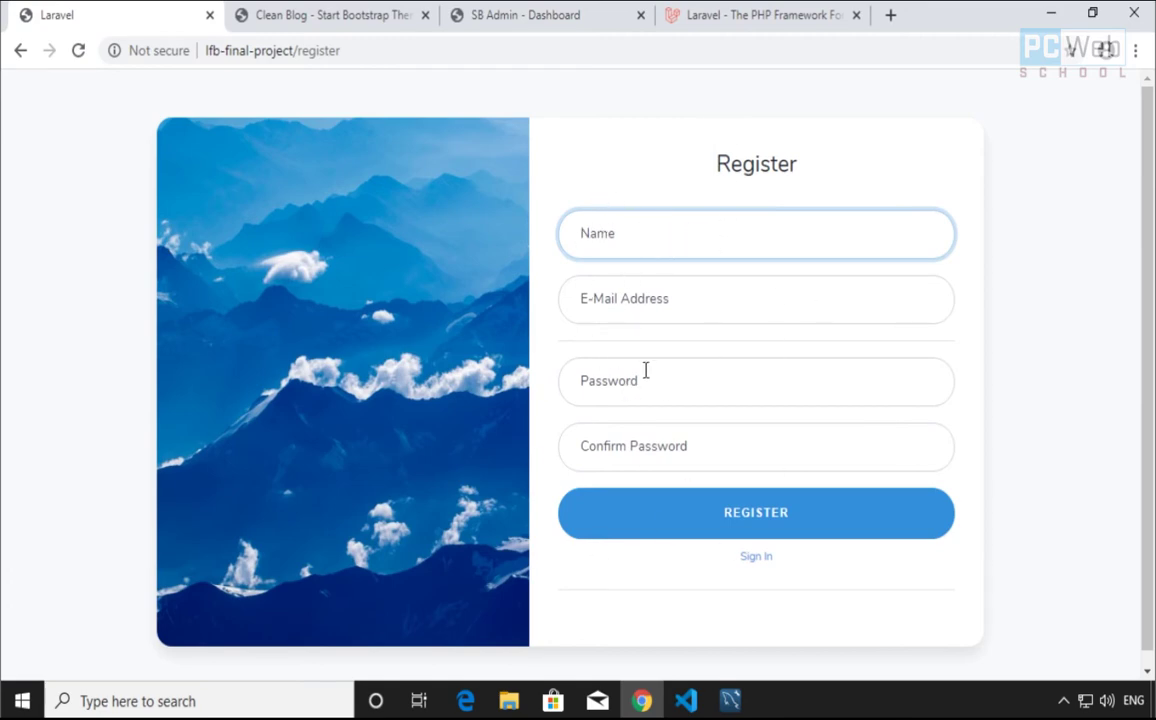
{"action": "left_click", "coordinate": [21, 50]}
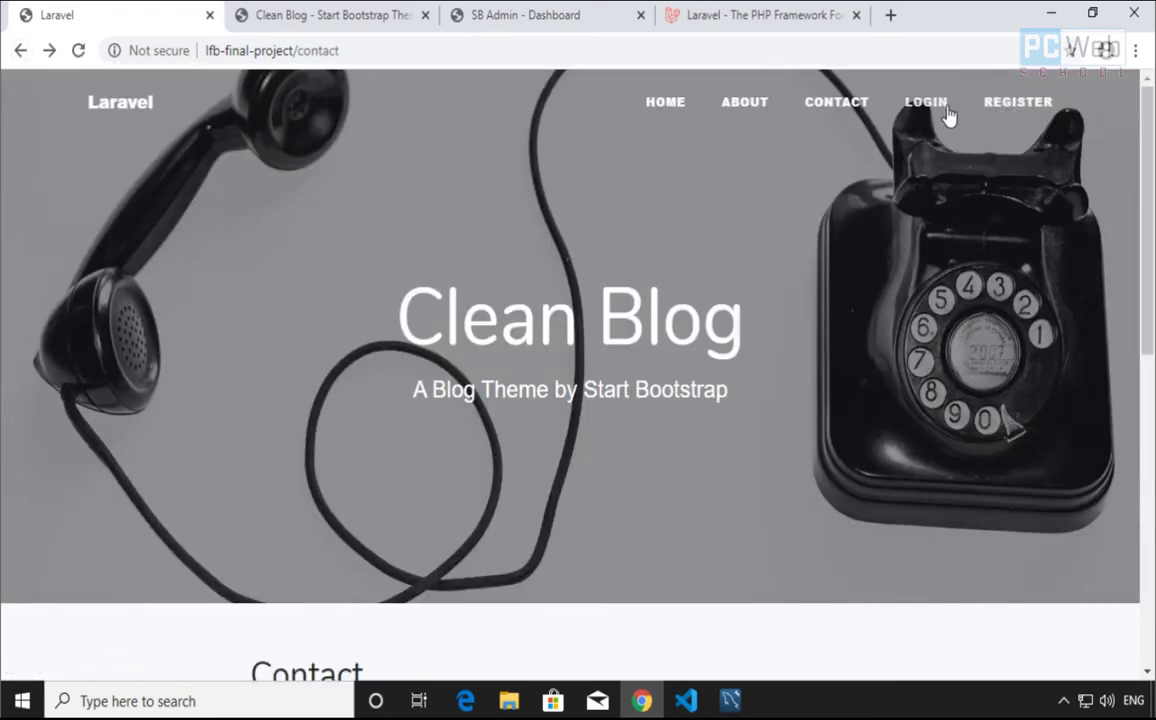
{"action": "left_click", "coordinate": [924, 103]}
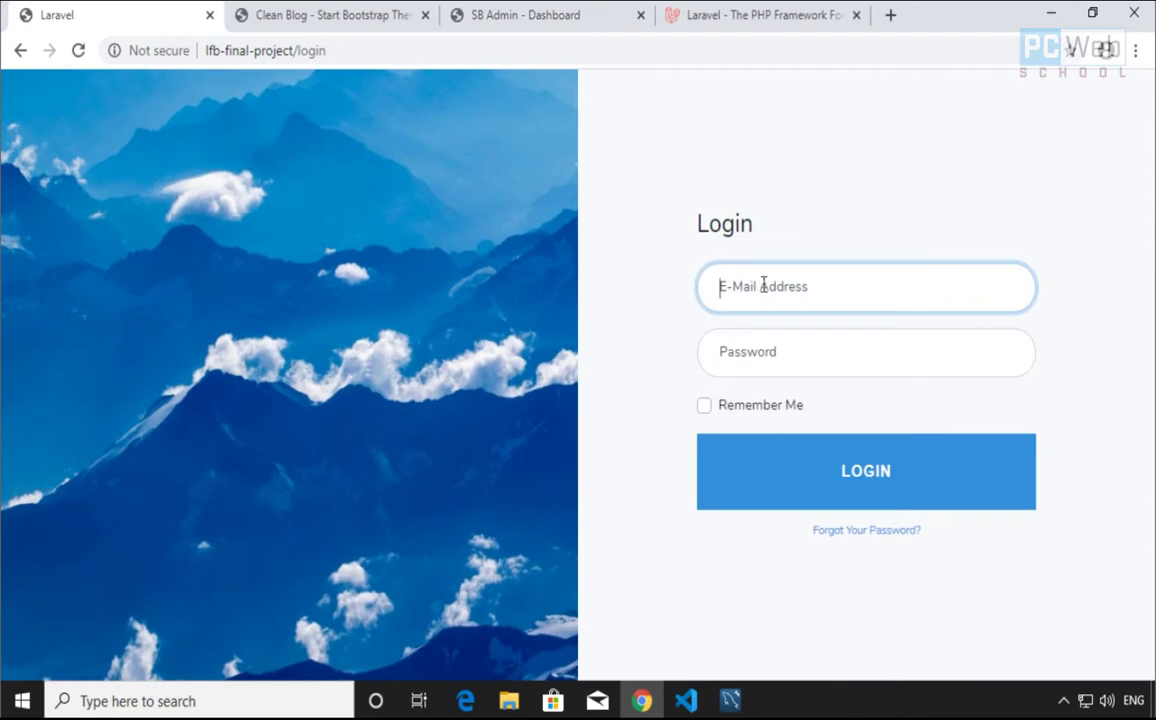
{"action": "type", "text": "U"}
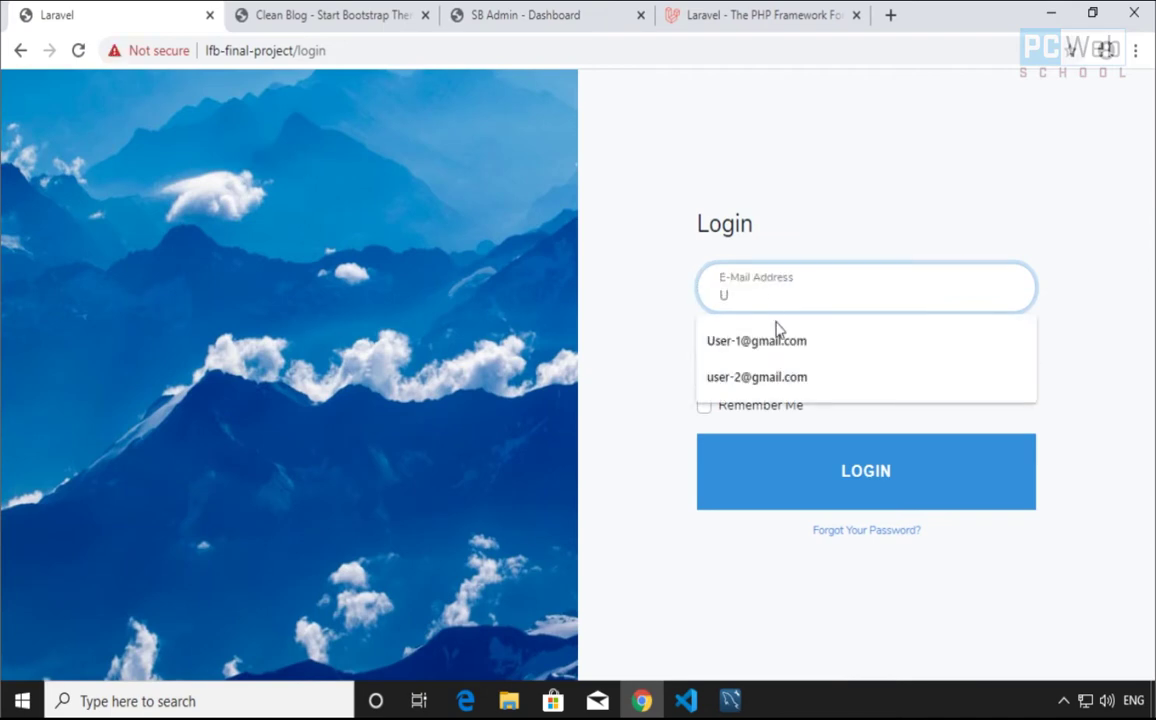
{"action": "left_click", "coordinate": [777, 340]}
{"action": "left_click", "coordinate": [784, 360]}
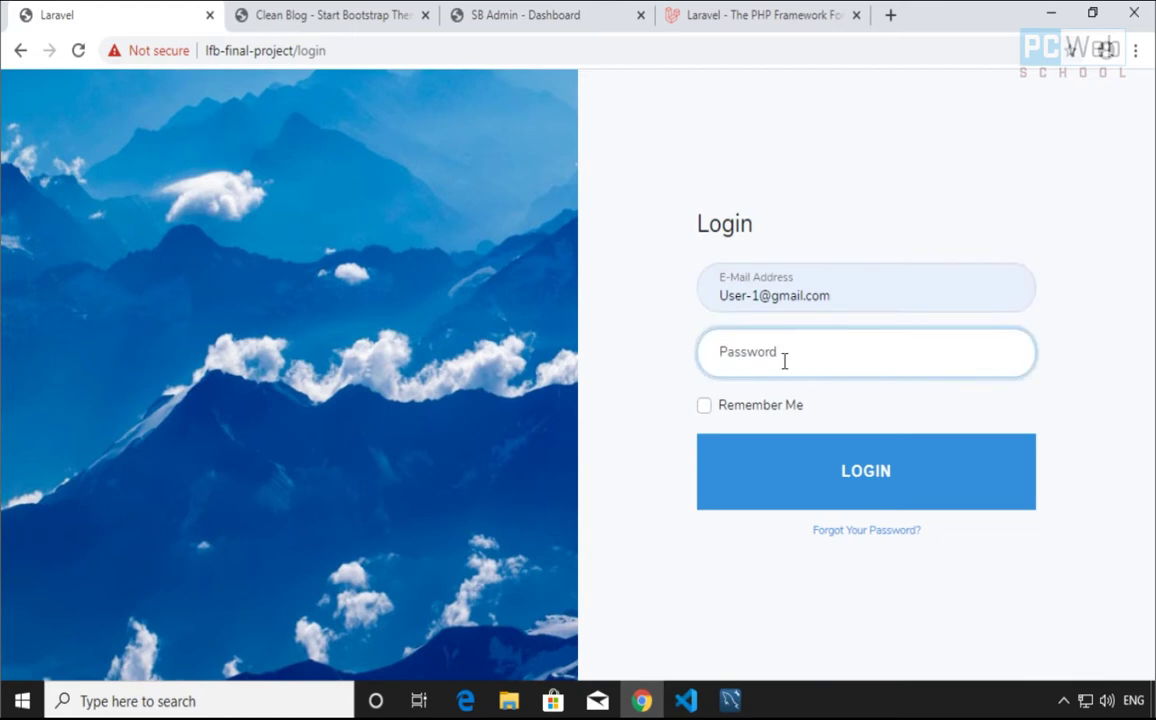
{"action": "type", "text": "1234567"}
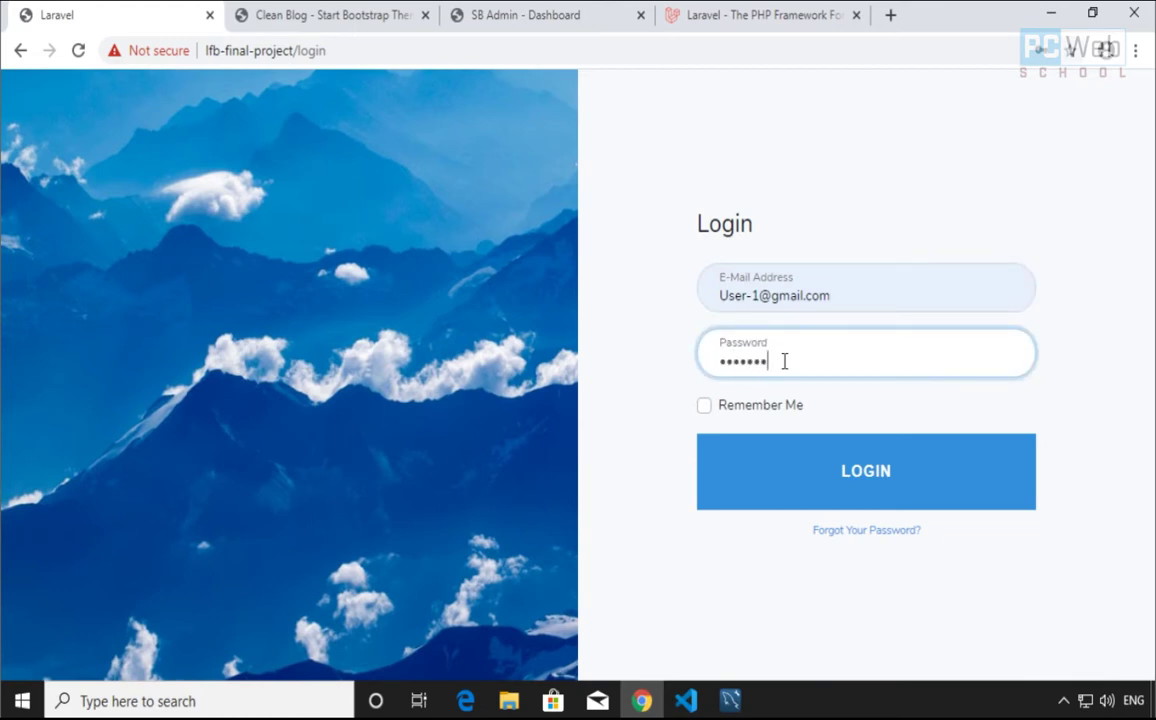
{"action": "type", "text": "8"}
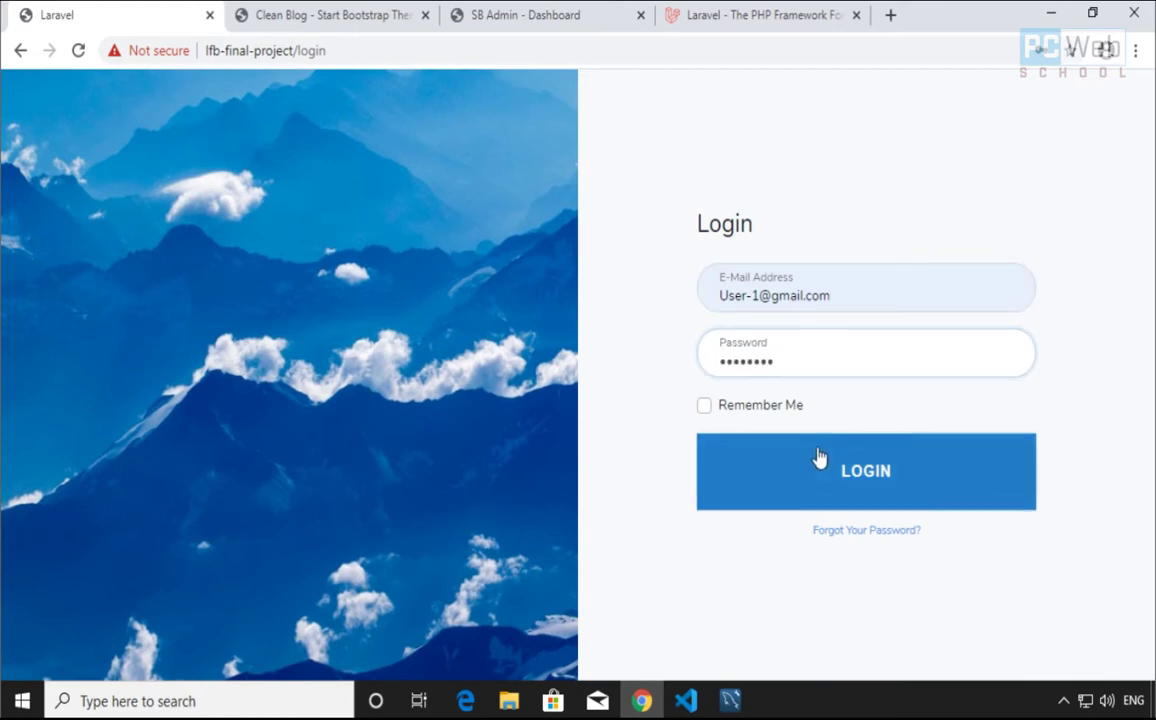
{"action": "left_click", "coordinate": [818, 457]}
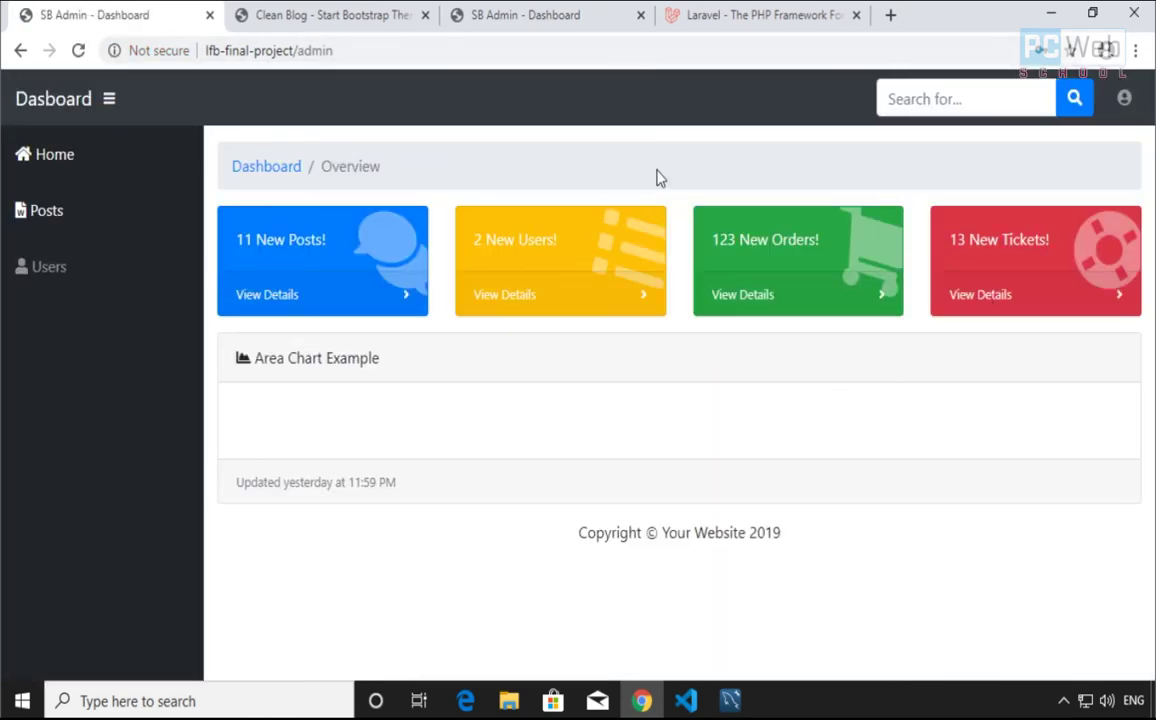
Open the blog Home page in a new tab, placed as the first tab
{"action": "middle_click", "coordinate": [55, 160]}
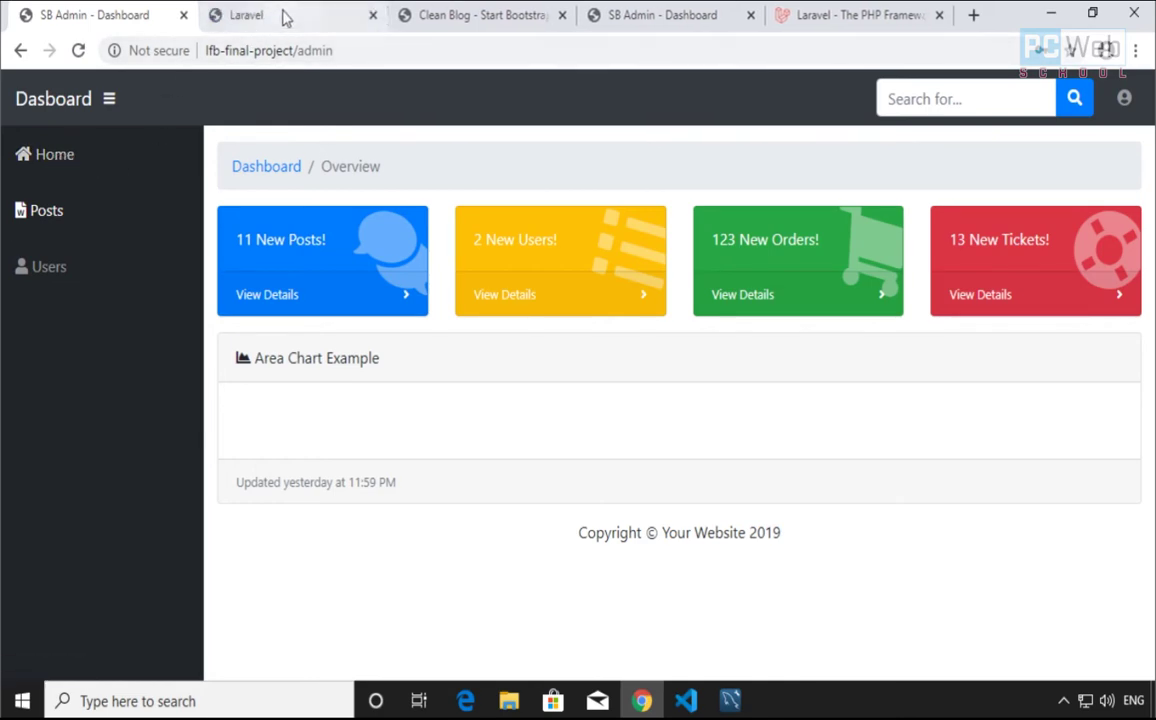
{"action": "left_click_drag", "start_coordinate": [284, 18], "coordinate": [128, 18]}
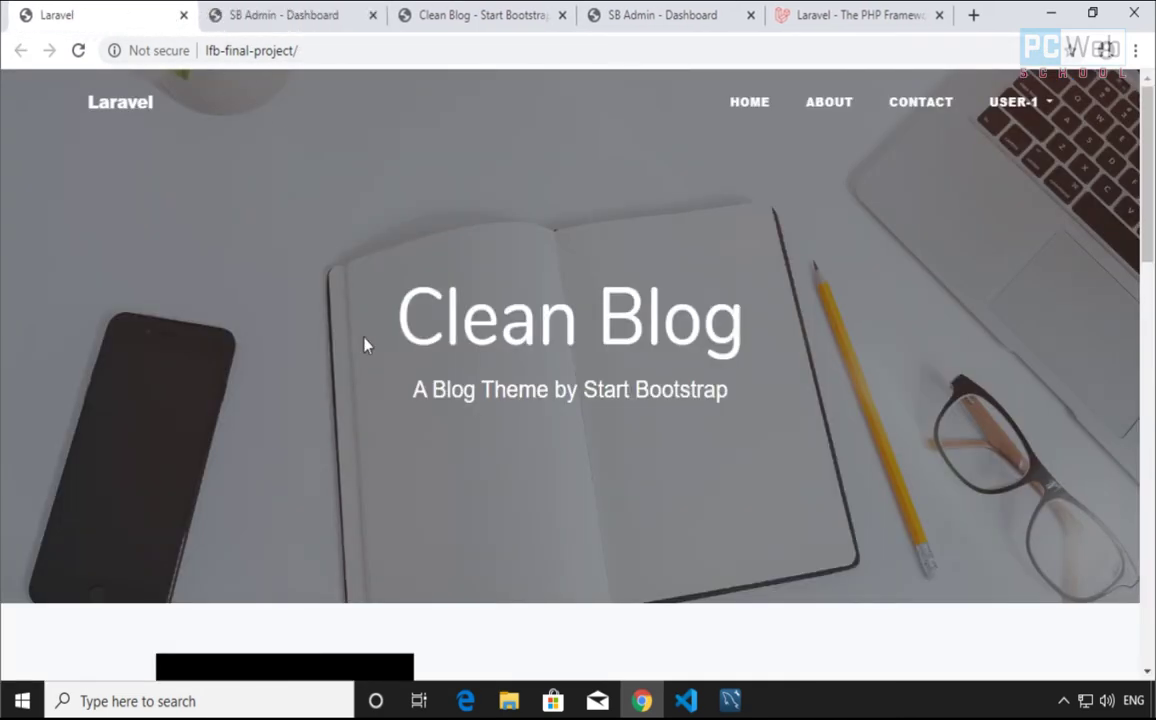
Scroll through the front-page posts, then return to the SB Admin dashboard tab
{"action": "scroll", "coordinate": [542, 400], "scroll_direction": "down", "scroll_amount": 3}
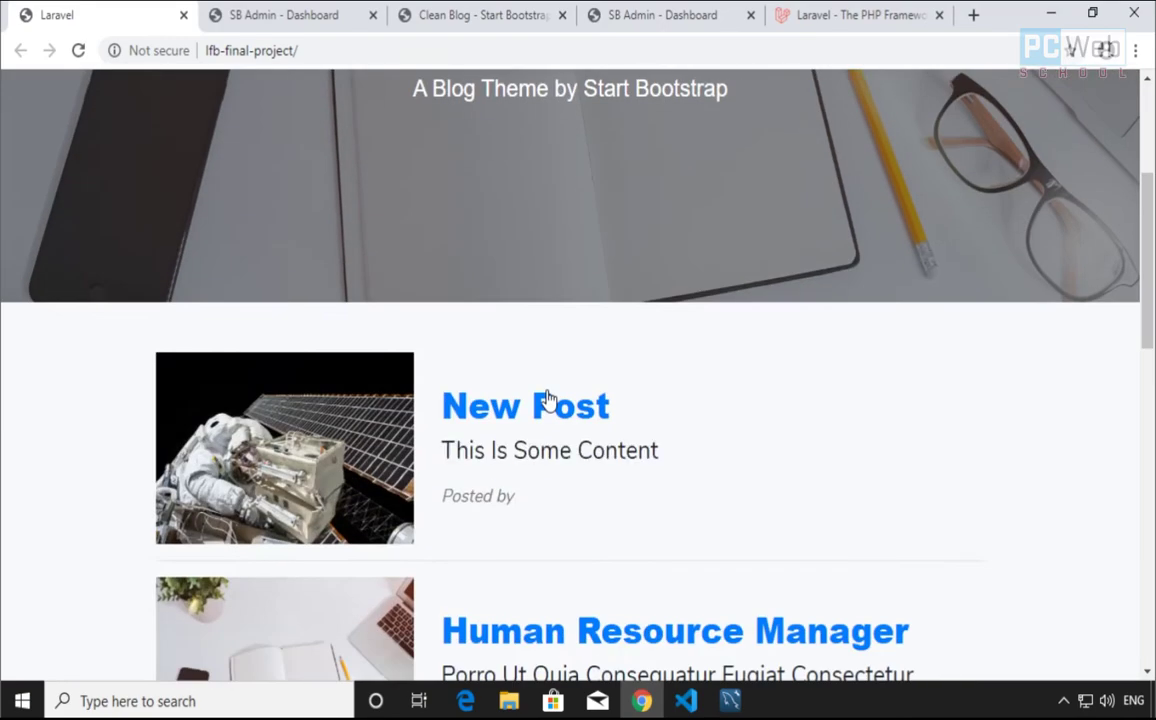
{"action": "scroll", "coordinate": [546, 448], "scroll_direction": "down", "scroll_amount": 1}
{"action": "scroll", "coordinate": [546, 452], "scroll_direction": "down", "scroll_amount": 4}
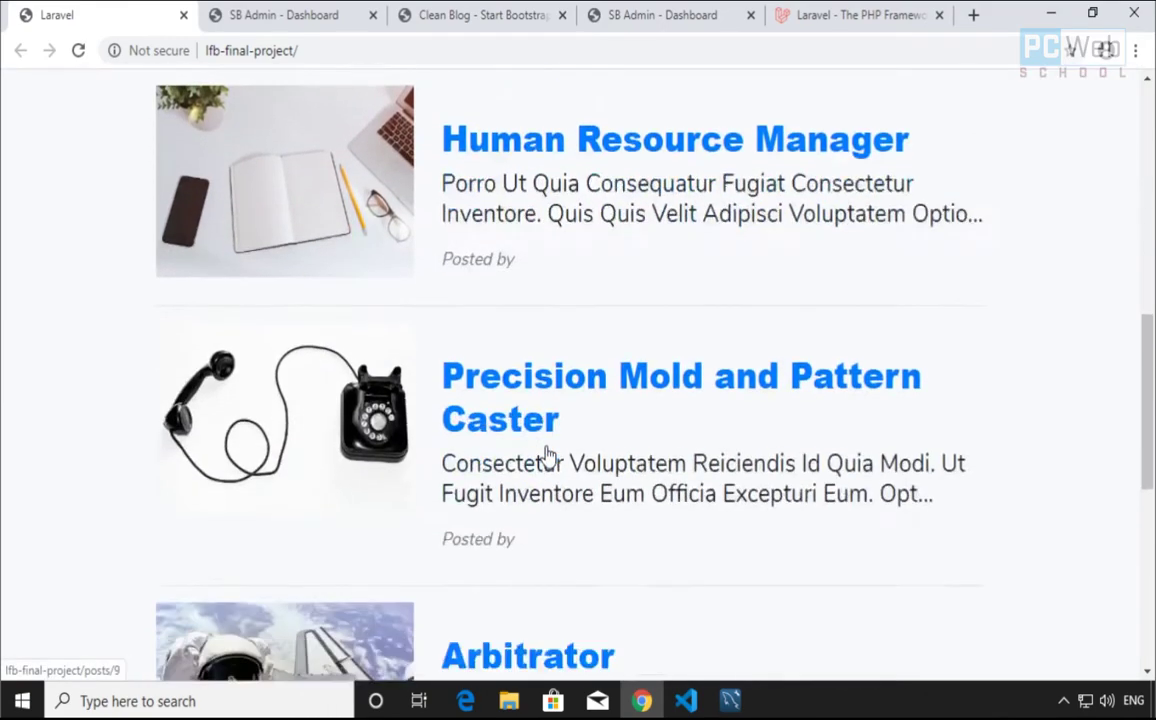
{"action": "scroll", "coordinate": [546, 455], "scroll_direction": "up", "scroll_amount": 8}
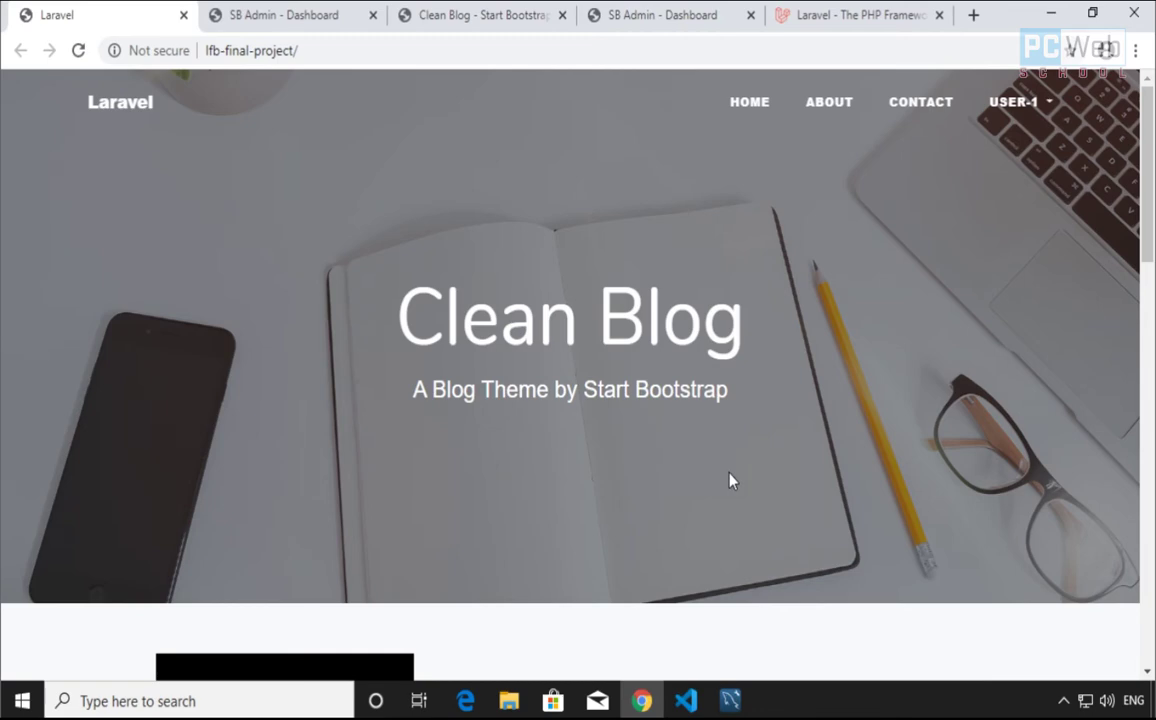
{"action": "left_click", "coordinate": [280, 22]}
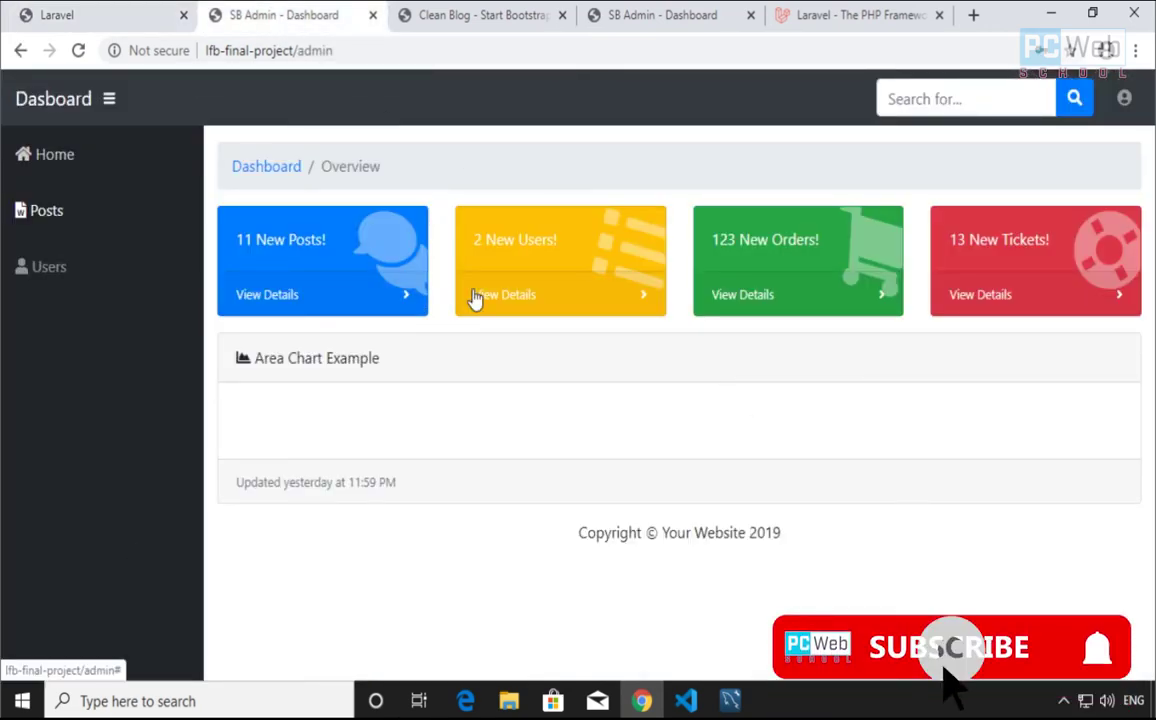
View and scroll the original Clean Blog theme page
{"action": "left_click", "coordinate": [485, 18]}
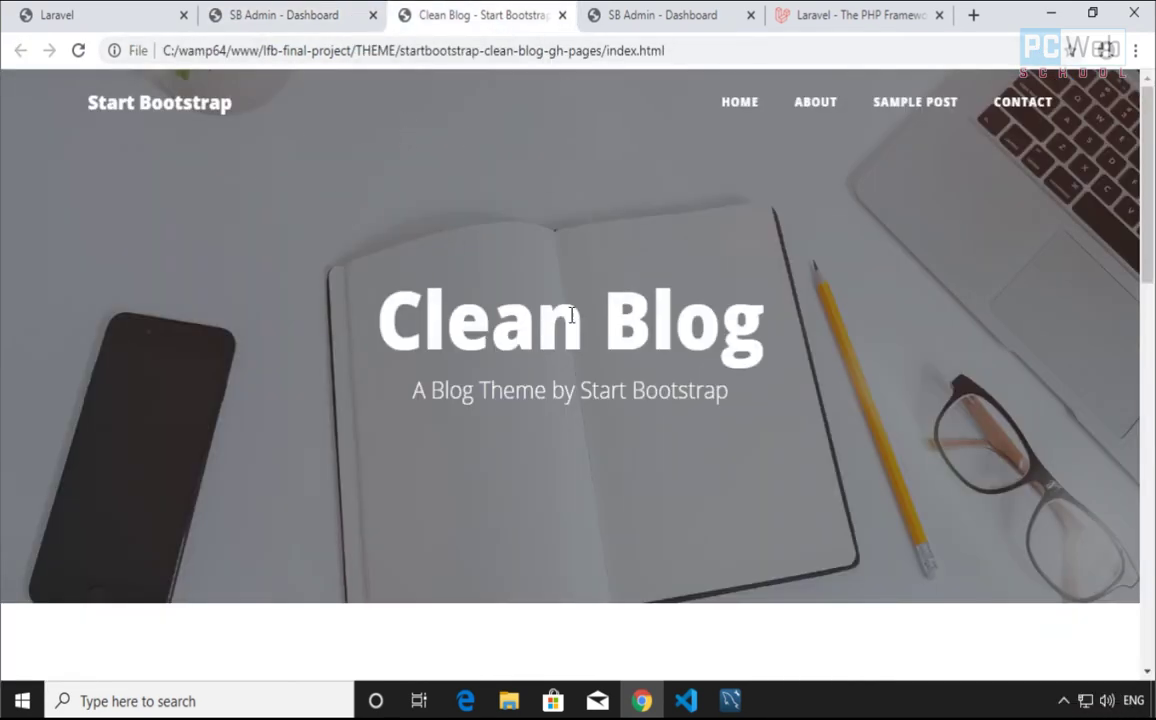
{"action": "scroll", "coordinate": [670, 441], "scroll_direction": "down", "scroll_amount": 10}
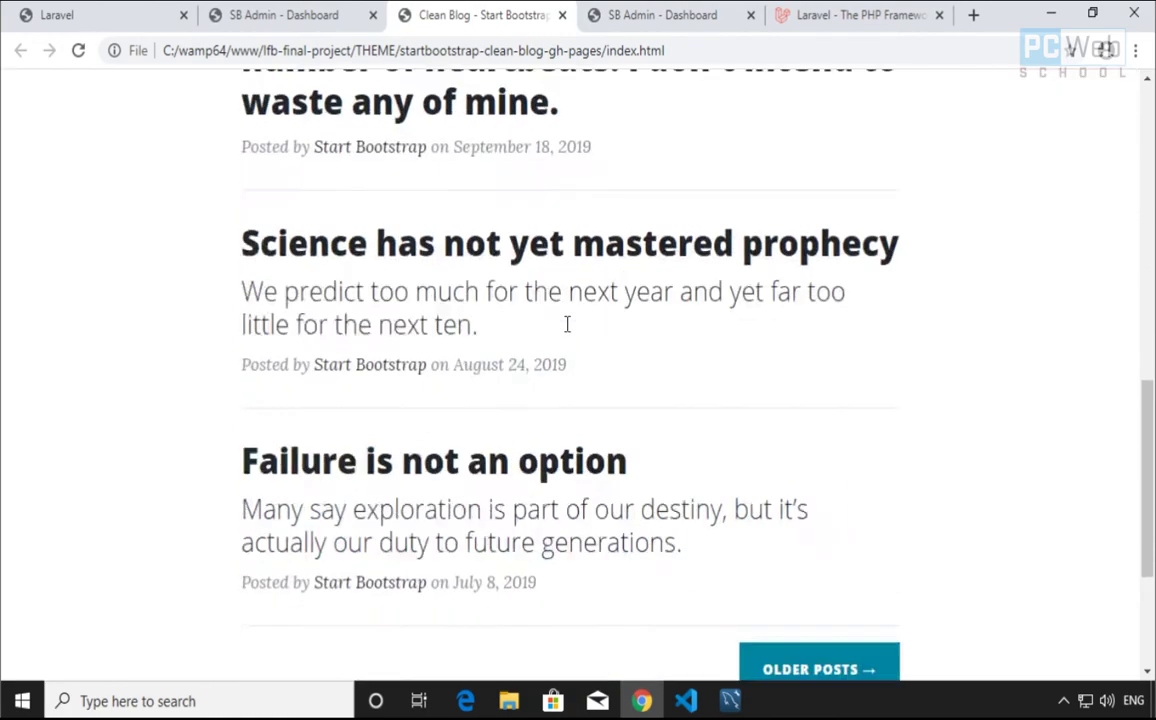
{"action": "scroll", "coordinate": [578, 472], "scroll_direction": "up", "scroll_amount": 3}
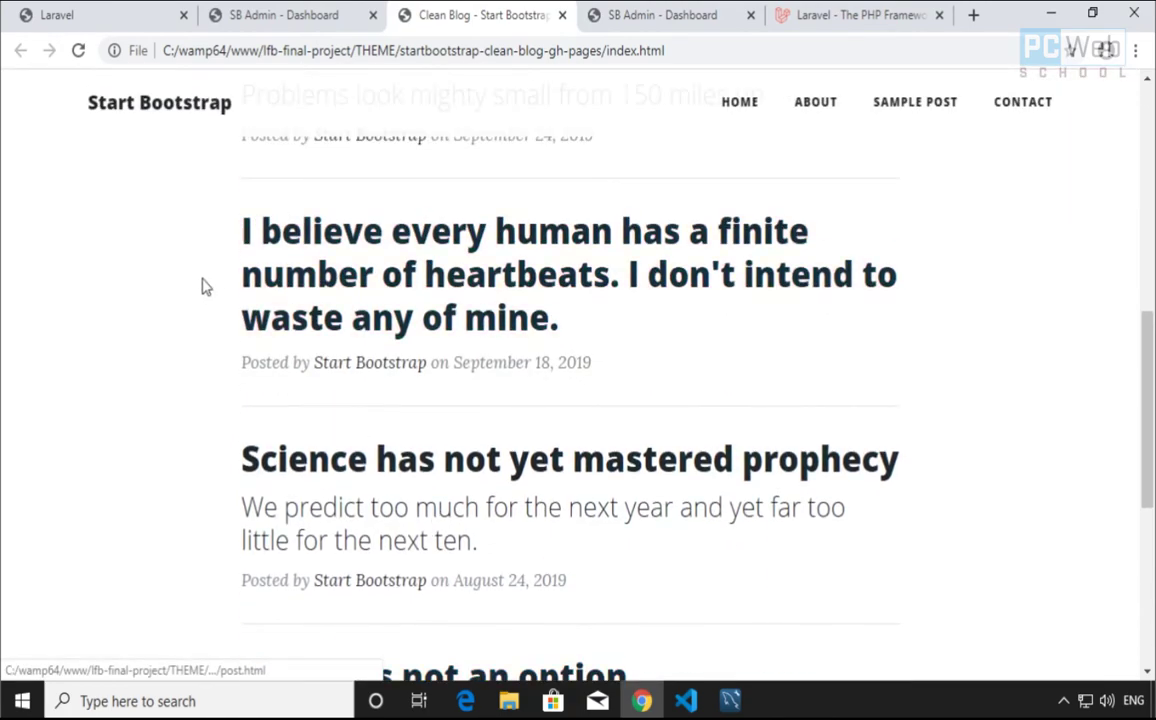
{"action": "scroll", "coordinate": [220, 380], "scroll_direction": "up", "scroll_amount": 3}
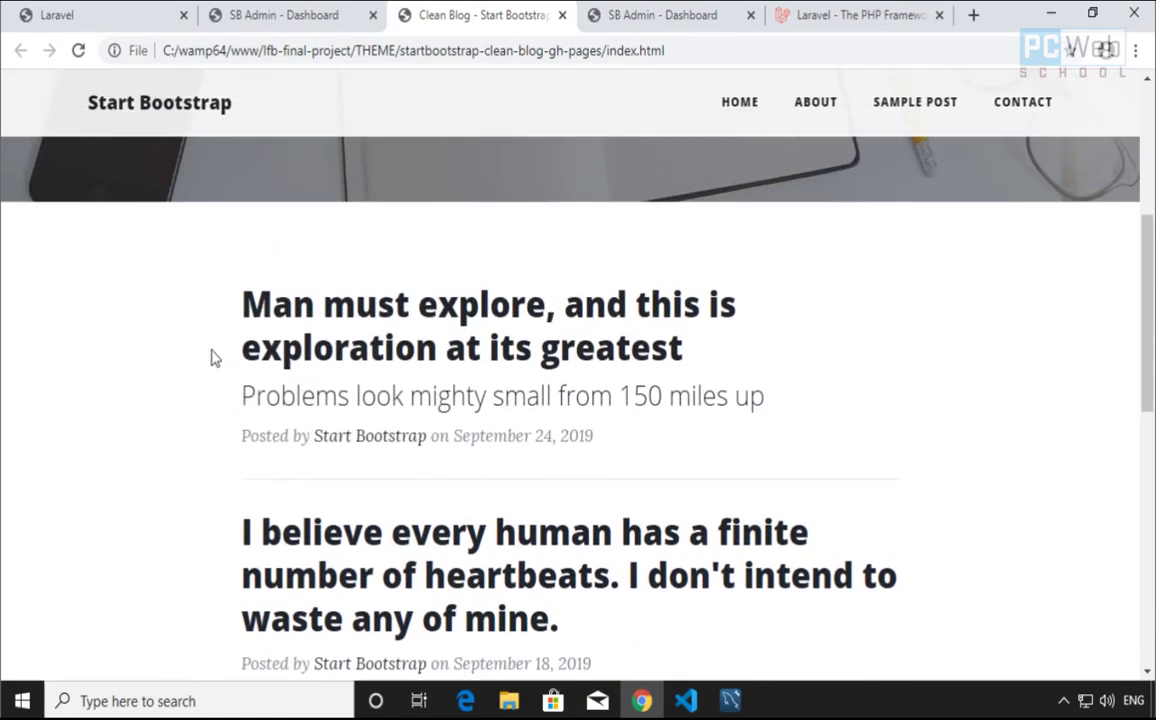
{"action": "scroll", "coordinate": [490, 418], "scroll_direction": "down", "scroll_amount": 6}
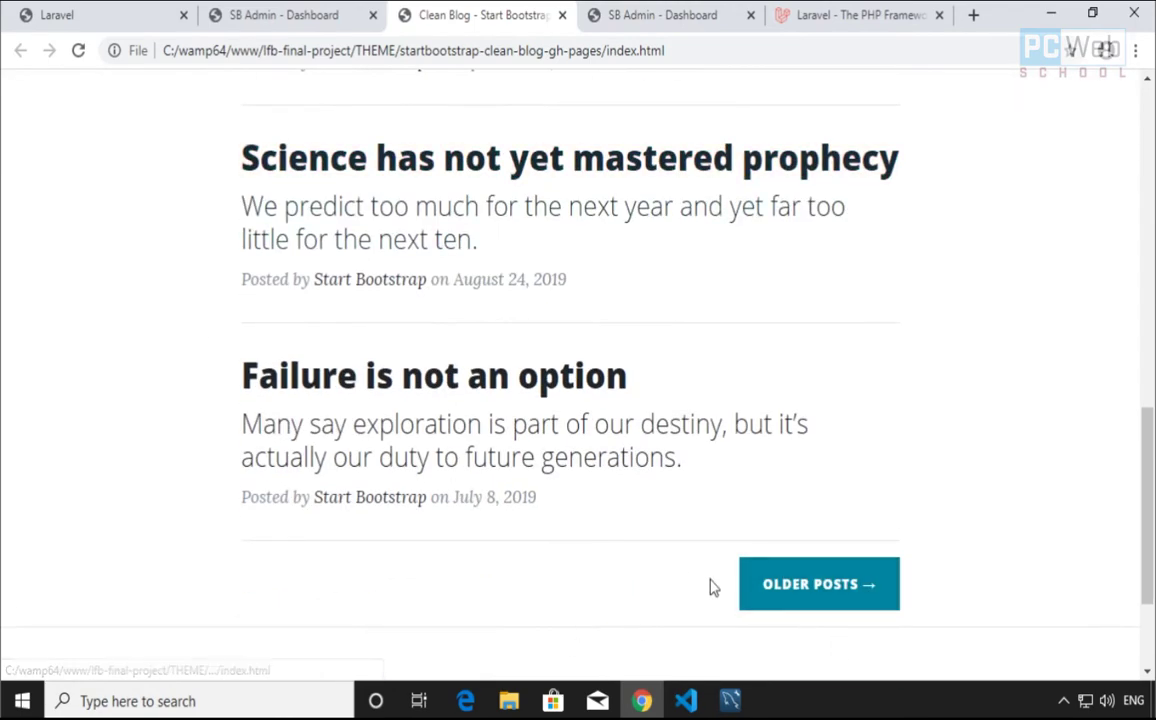
Compare the Clean Blog theme with the original SB Admin template, ending on SB Admin
{"action": "left_click", "coordinate": [689, 15]}
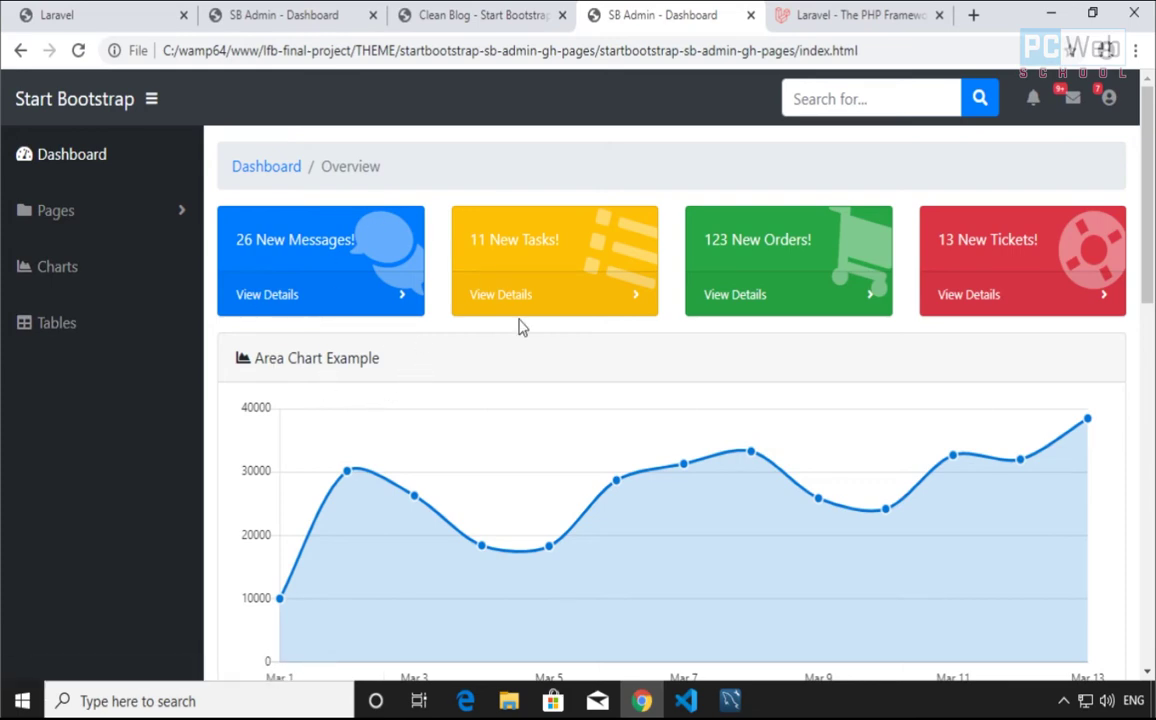
{"action": "left_click", "coordinate": [440, 18]}
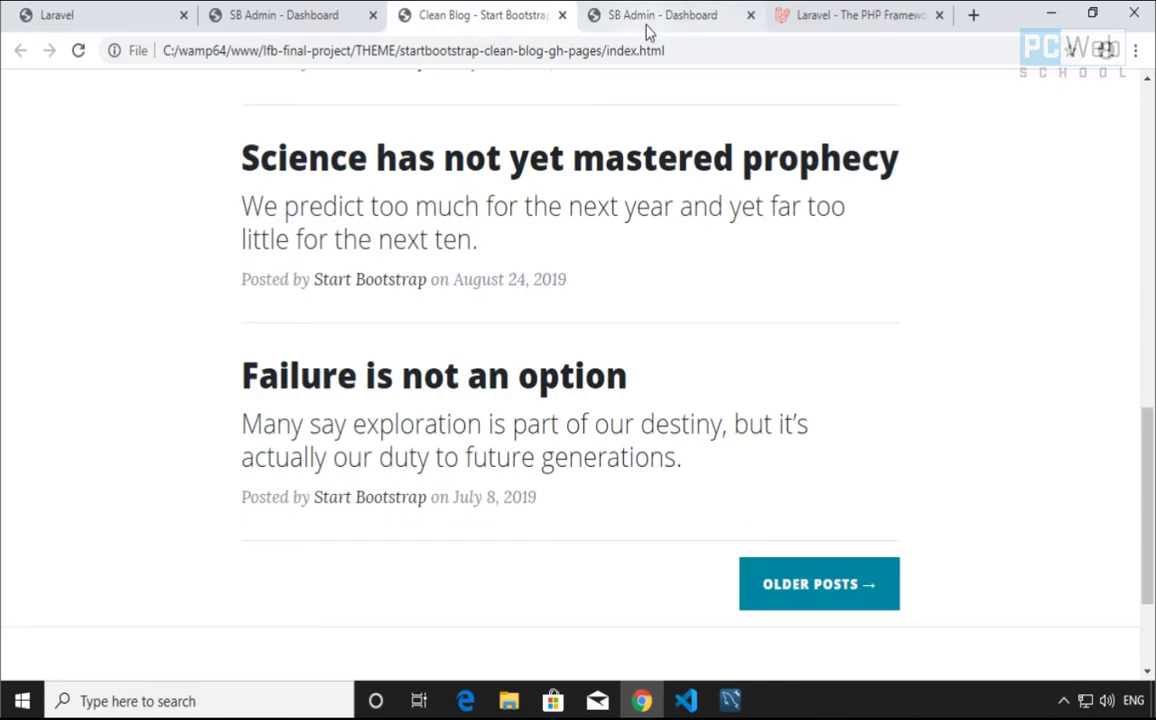
{"action": "left_click", "coordinate": [648, 20]}
{"action": "left_click", "coordinate": [507, 12]}
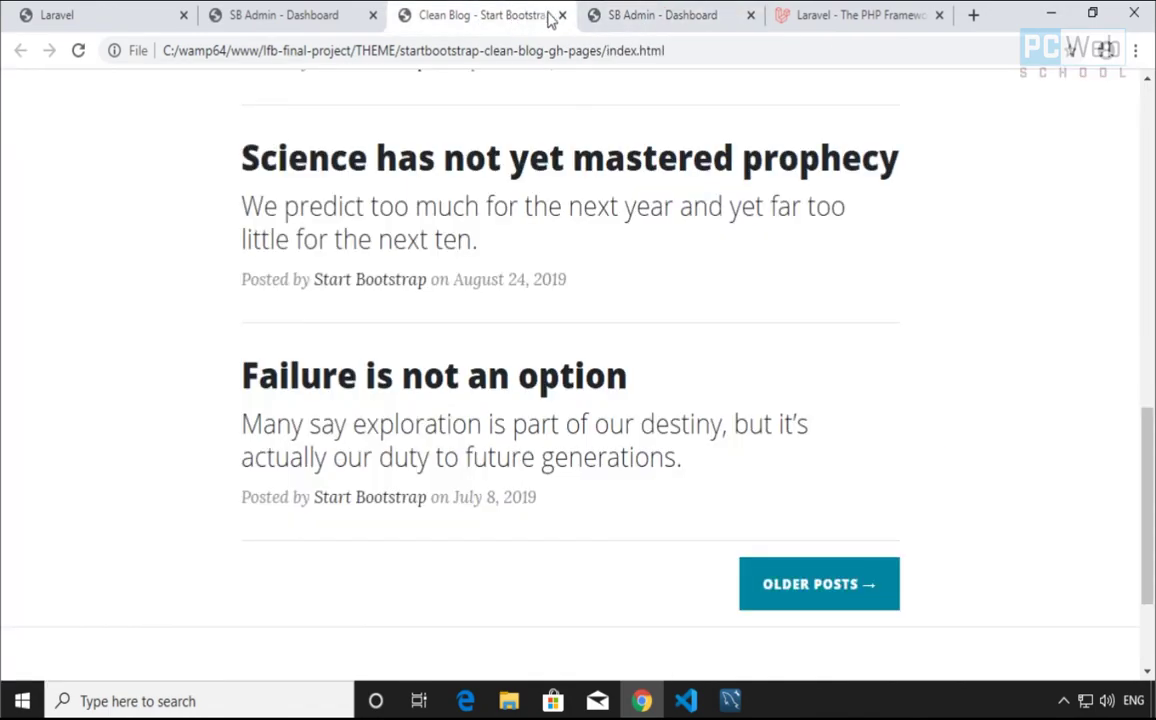
{"action": "left_click", "coordinate": [645, 28]}
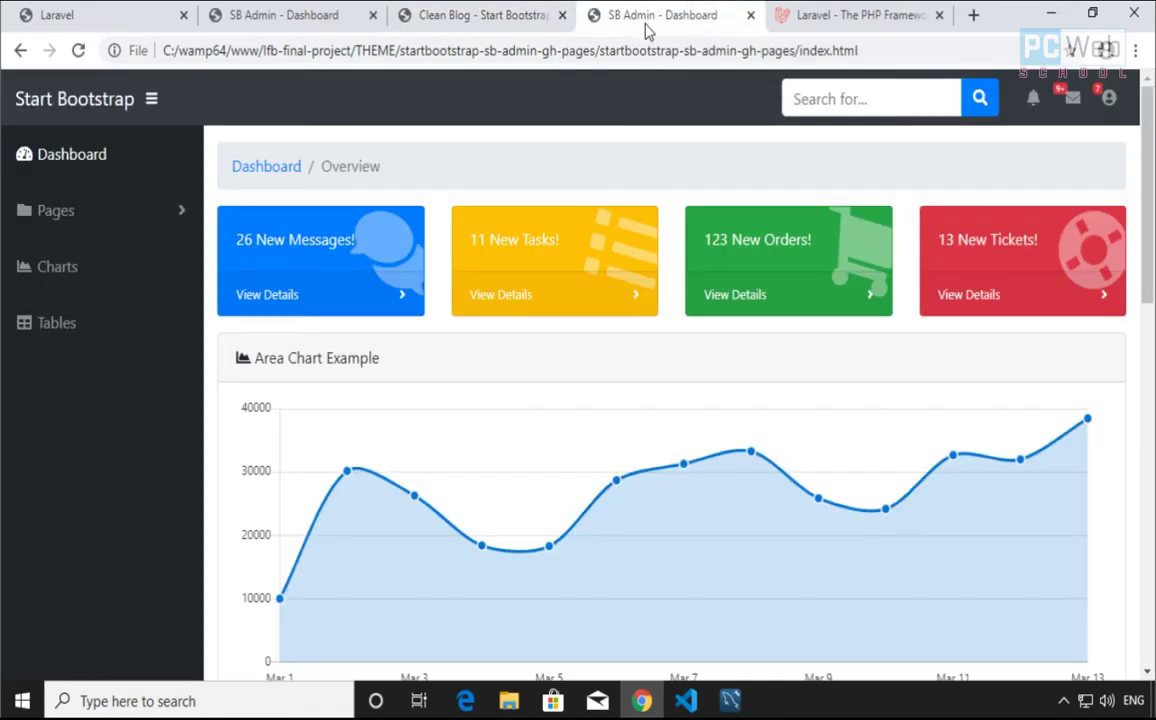
{"action": "left_click", "coordinate": [485, 18]}
{"action": "scroll", "coordinate": [516, 284], "scroll_direction": "up", "scroll_amount": 10}
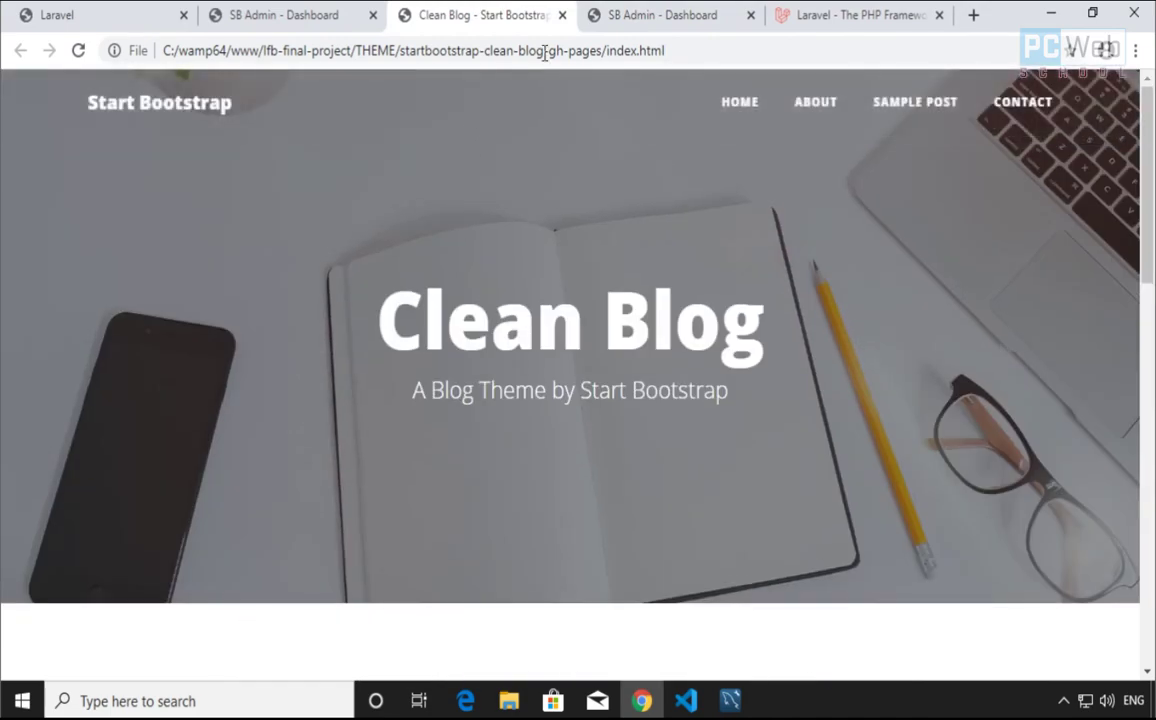
{"action": "left_click", "coordinate": [645, 18]}
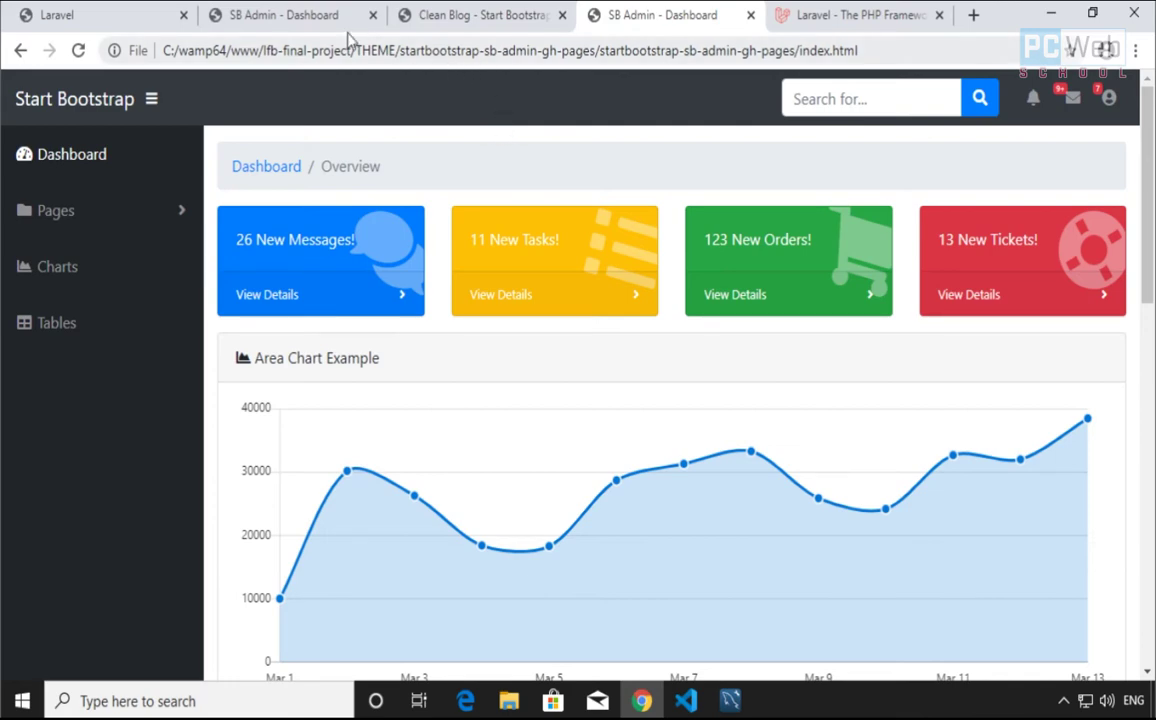
Open the project's admin Post List and sort it by Title, then by Content
{"action": "left_click", "coordinate": [300, 20]}
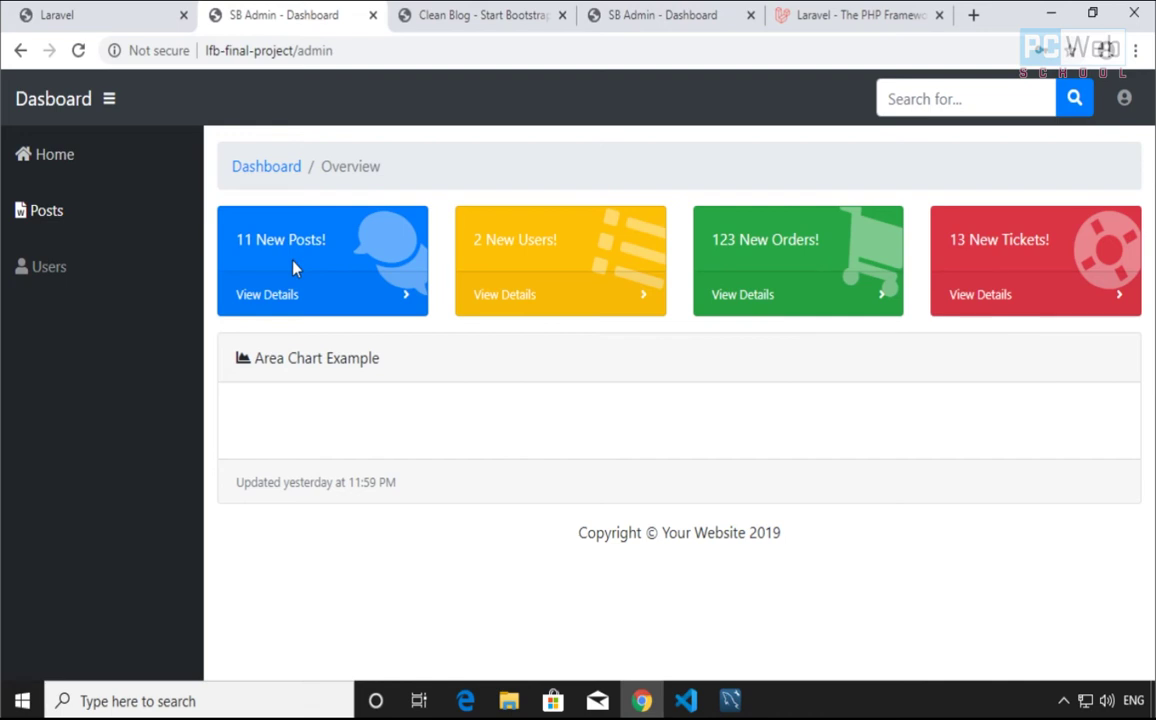
{"action": "left_click", "coordinate": [44, 211]}
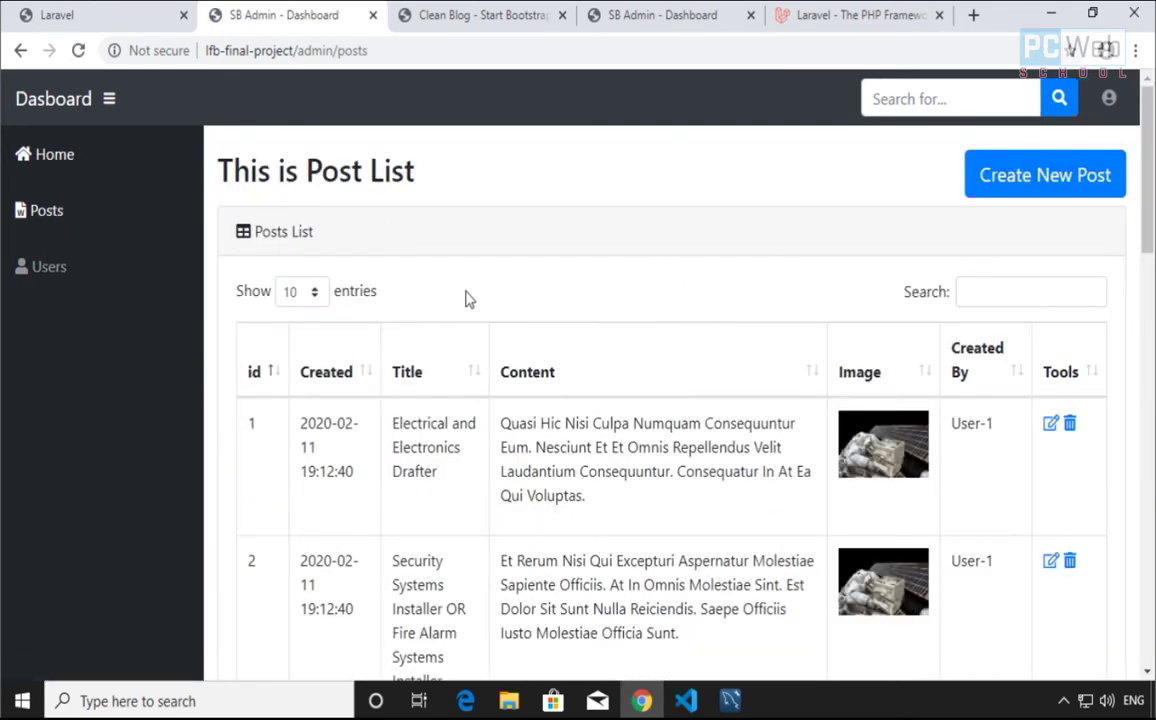
{"action": "scroll", "coordinate": [535, 331], "scroll_direction": "down", "scroll_amount": 15}
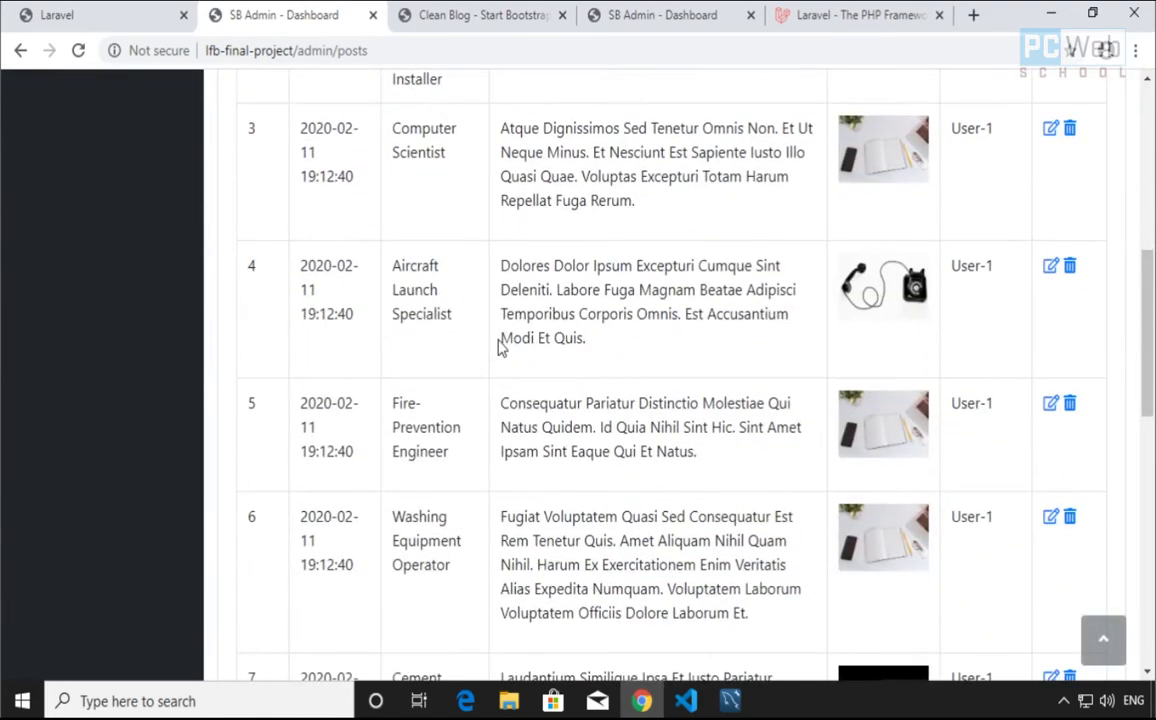
{"action": "scroll", "coordinate": [580, 520], "scroll_direction": "up", "scroll_amount": 12}
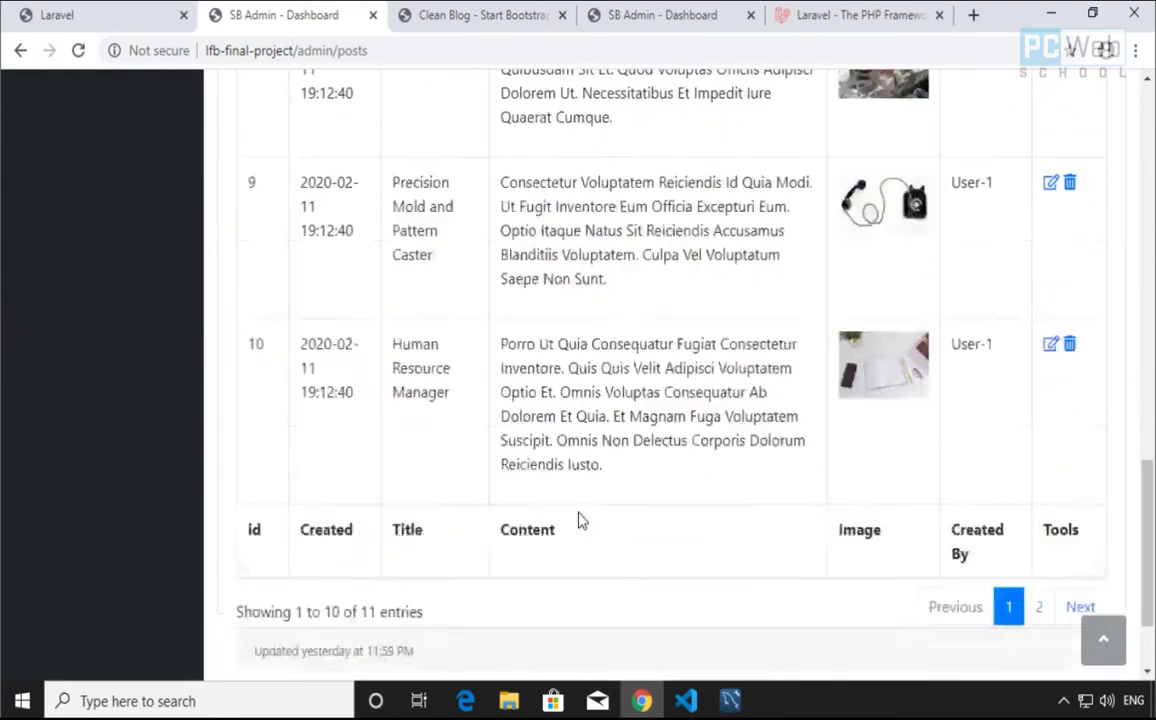
{"action": "scroll", "coordinate": [580, 520], "scroll_direction": "up", "scroll_amount": 3}
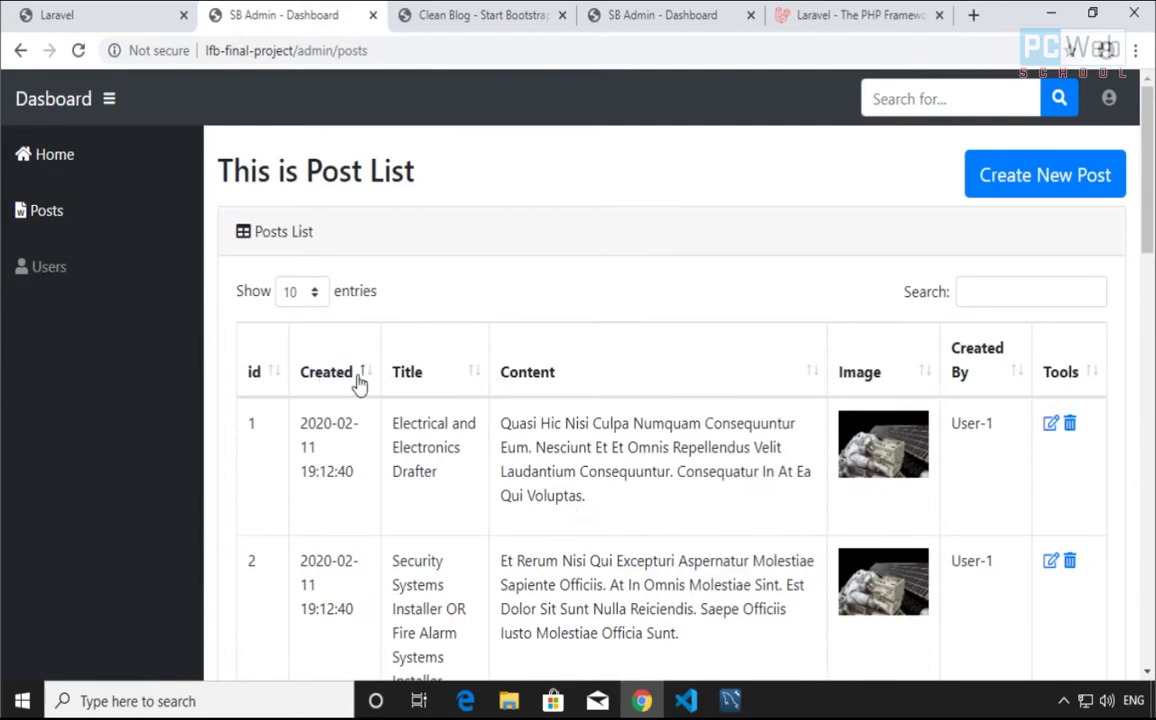
{"action": "left_click", "coordinate": [426, 388]}
{"action": "left_click", "coordinate": [532, 372]}
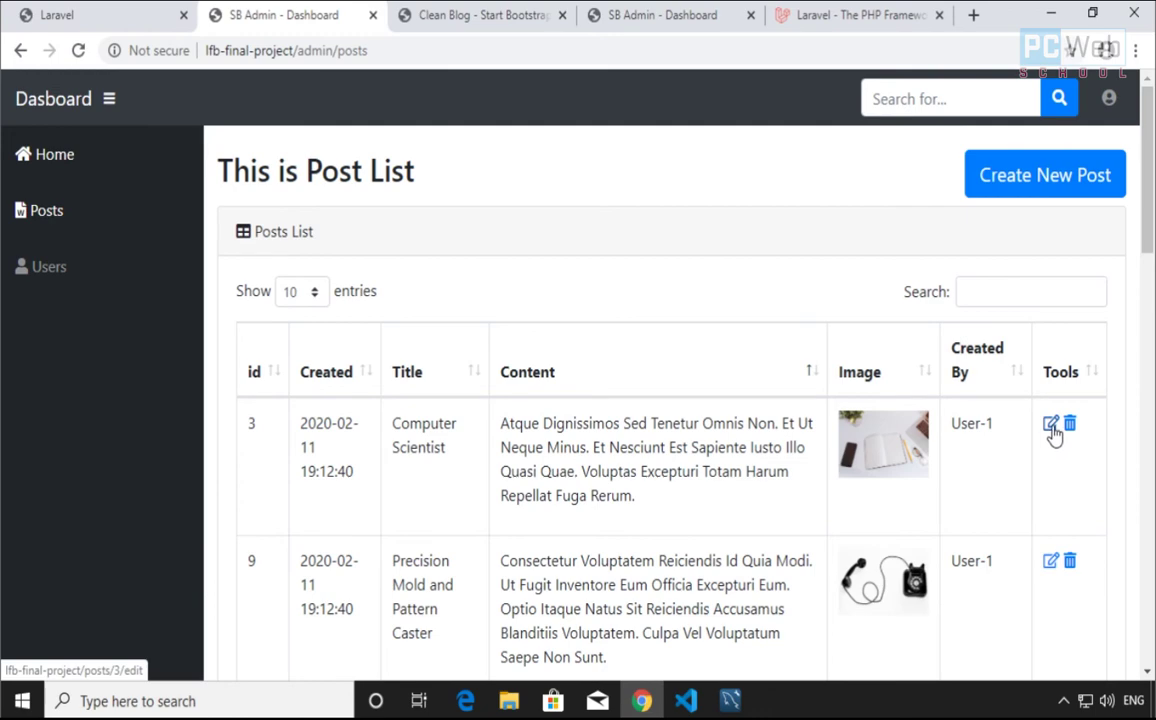
Review the Computer Scientist post's edit form (post 3), then return to the post list
{"action": "left_click", "coordinate": [1051, 425]}
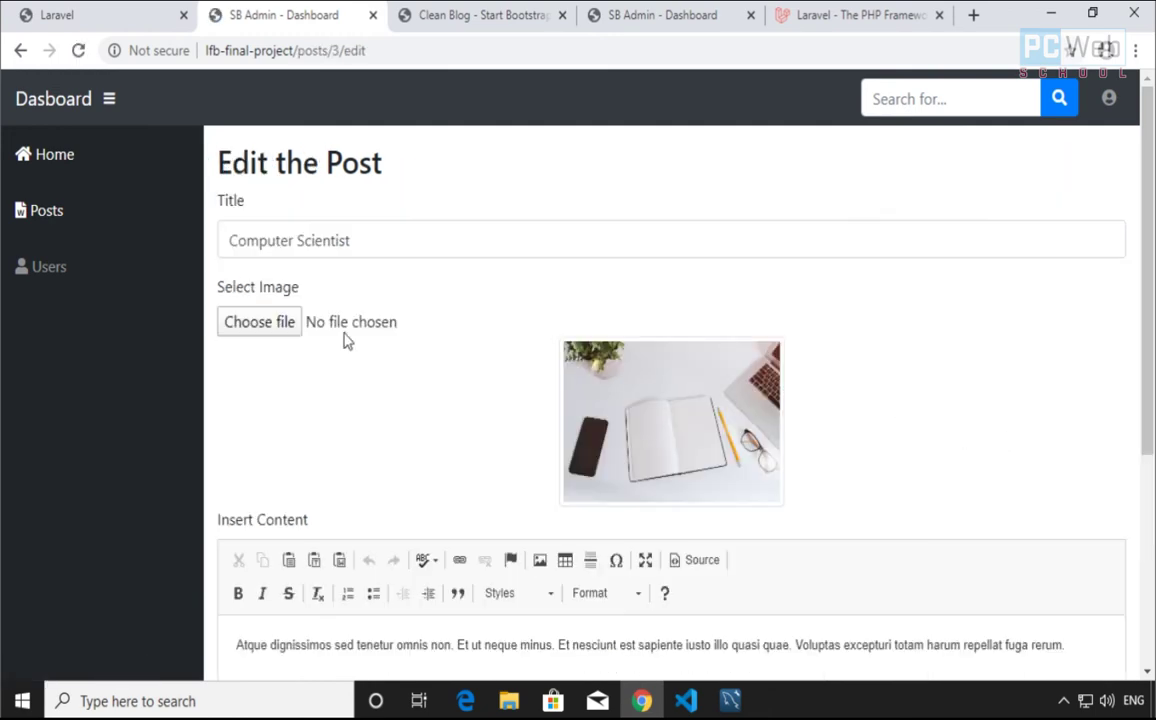
{"action": "scroll", "coordinate": [717, 513], "scroll_direction": "down", "scroll_amount": 3}
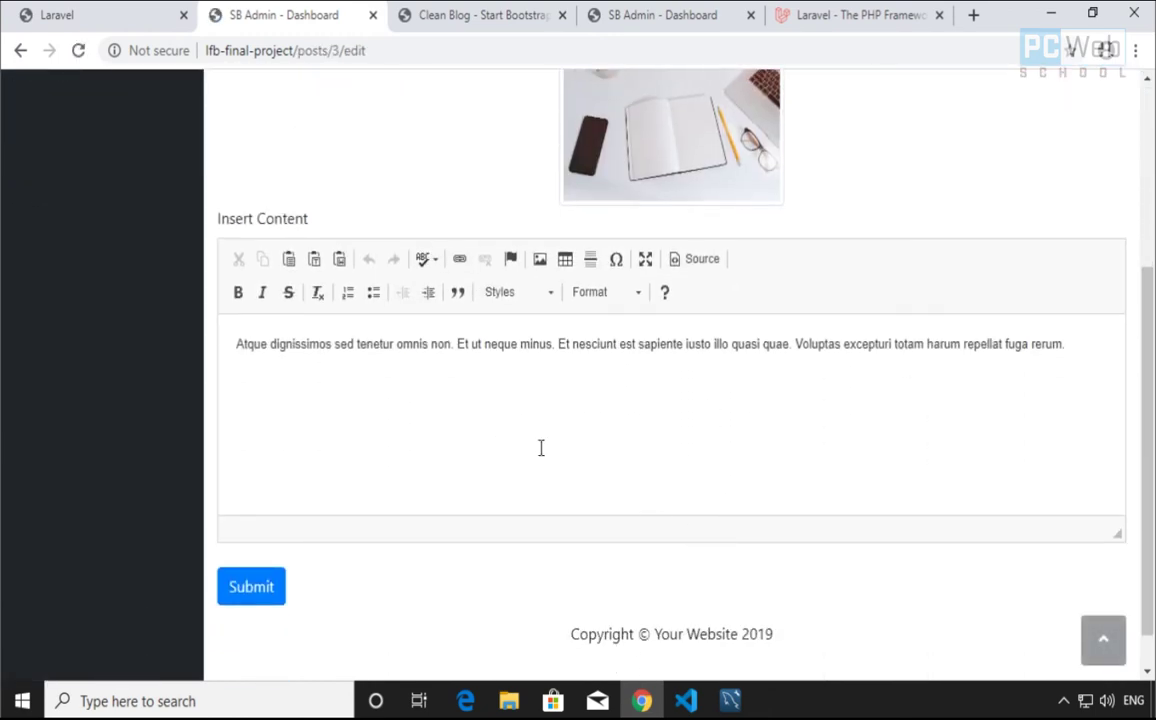
{"action": "scroll", "coordinate": [541, 447], "scroll_direction": "up", "scroll_amount": 3}
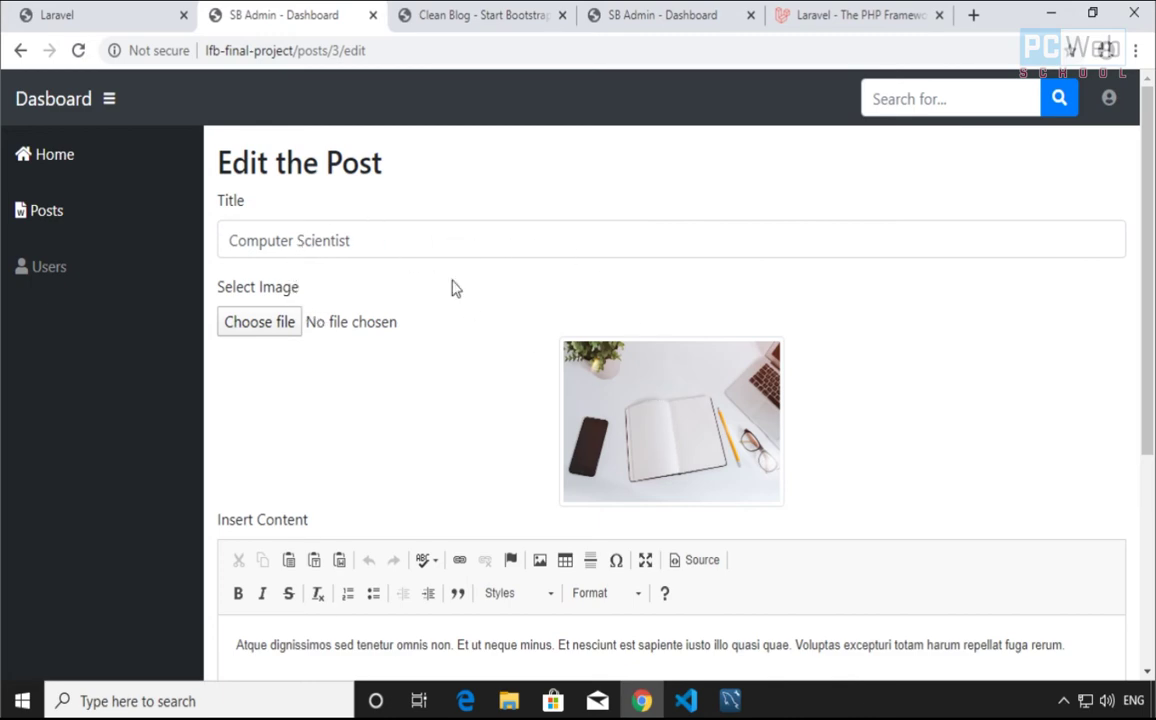
{"action": "scroll", "coordinate": [666, 408], "scroll_direction": "down", "scroll_amount": 5}
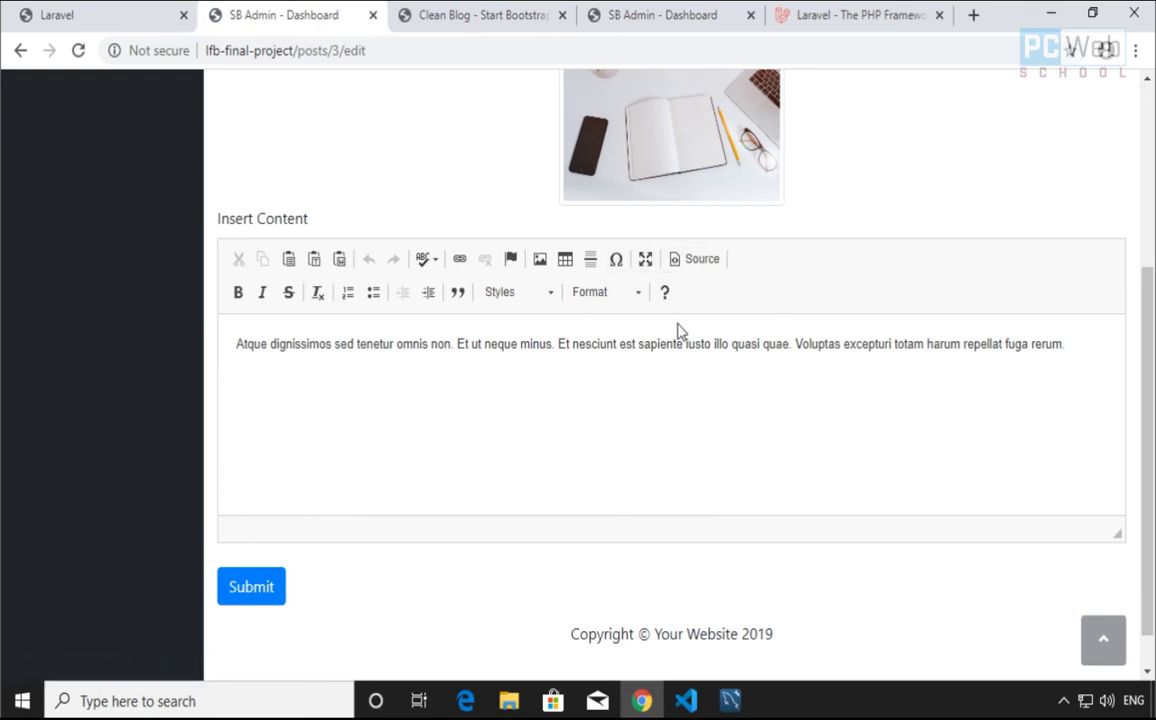
{"action": "scroll", "coordinate": [448, 482], "scroll_direction": "up", "scroll_amount": 2}
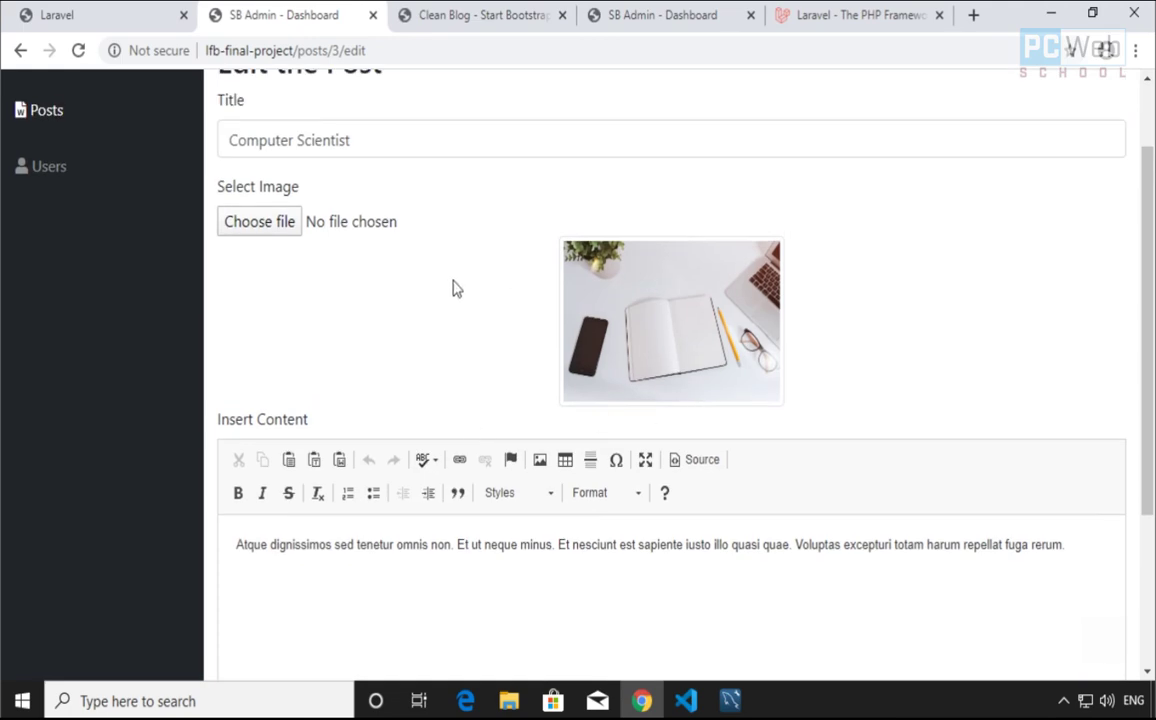
{"action": "key", "text": "alt+Left"}
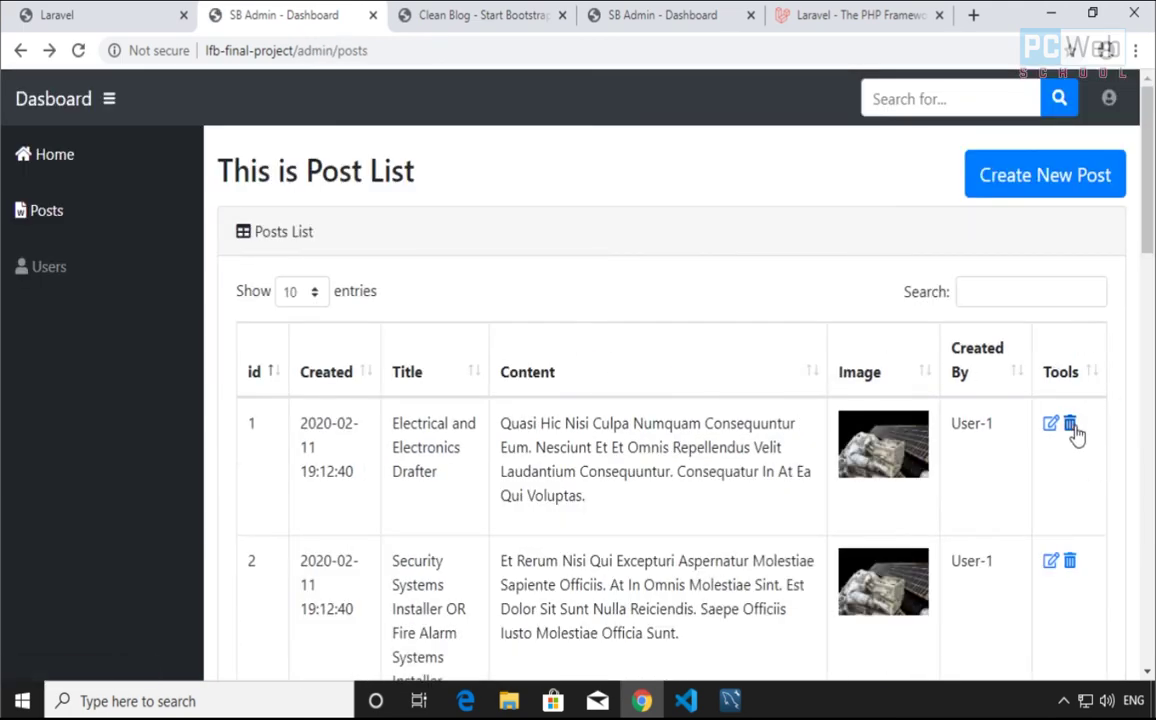
{"action": "left_click", "coordinate": [1069, 424]}
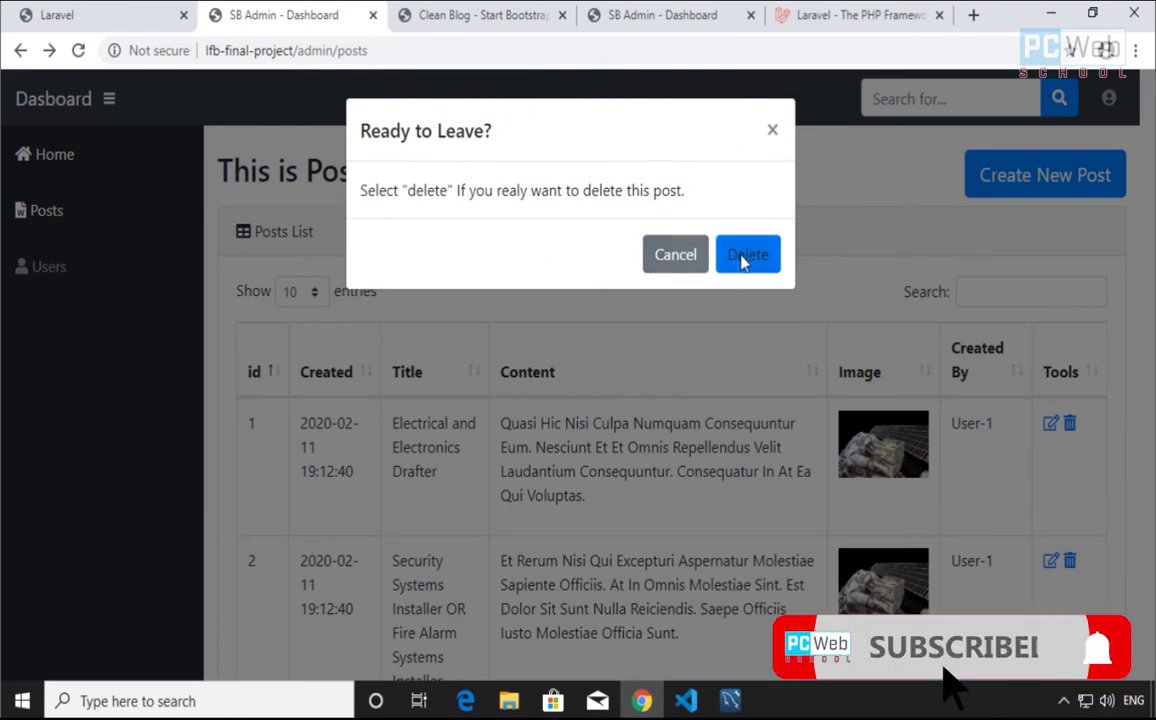
{"action": "left_click", "coordinate": [773, 132]}
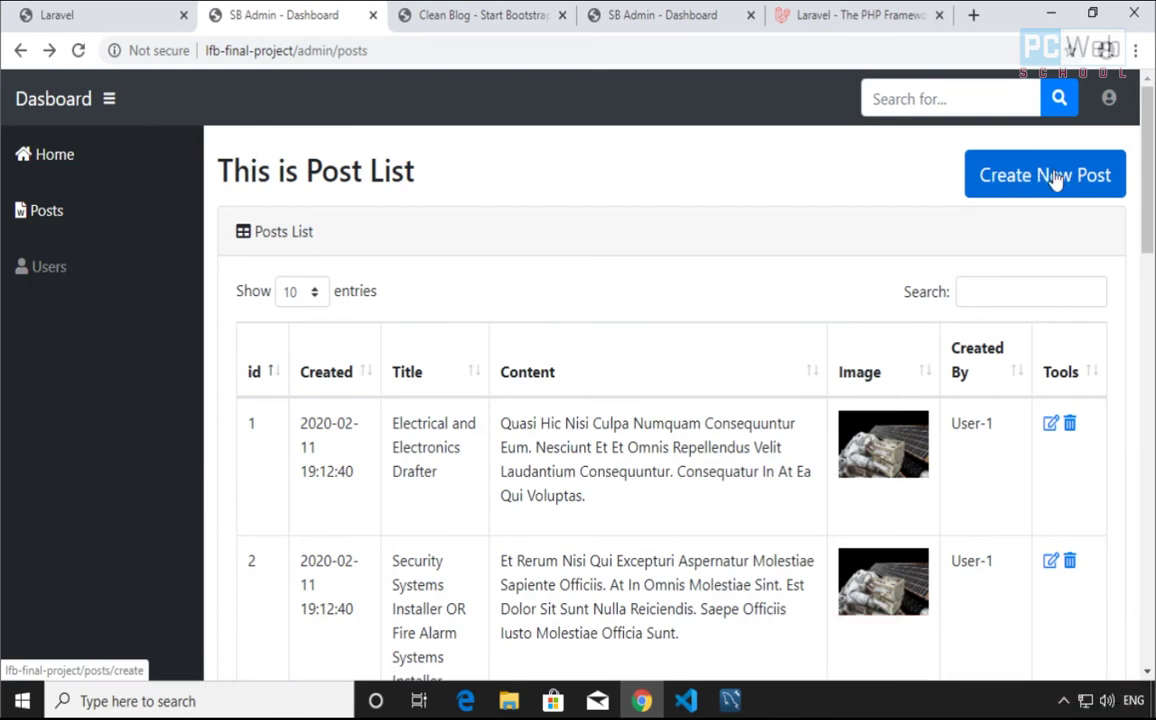
{"action": "left_click", "coordinate": [1075, 177]}
{"action": "scroll", "coordinate": [341, 268], "scroll_direction": "down", "scroll_amount": 2}
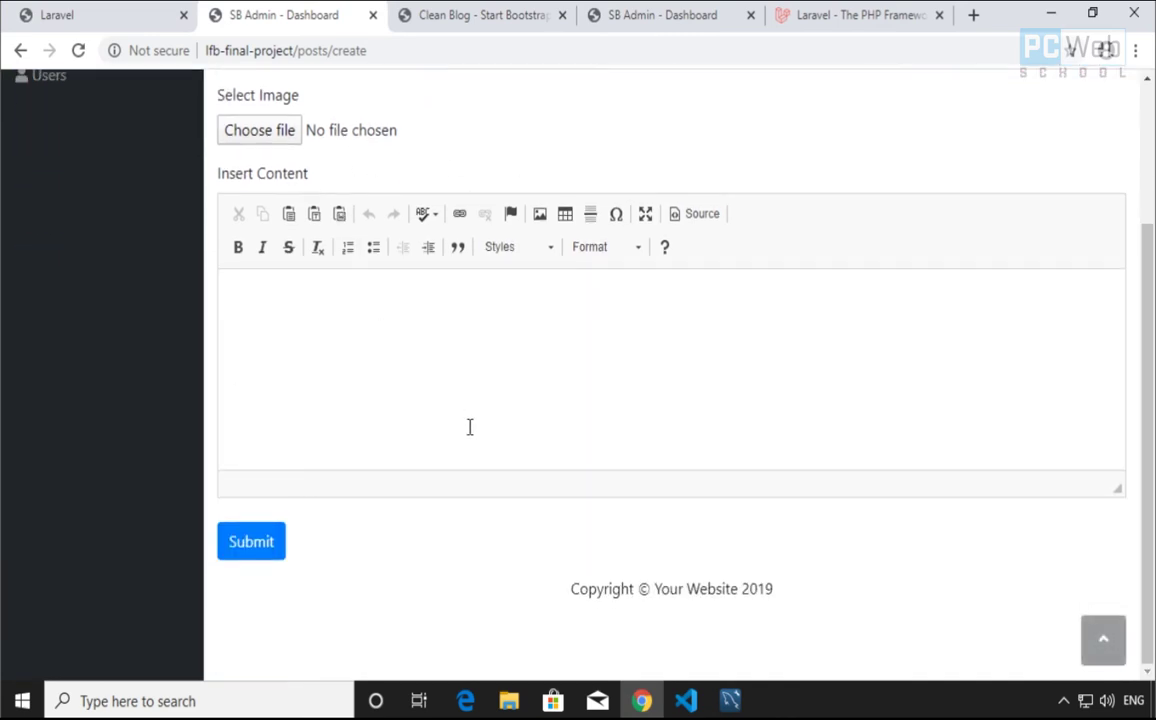
{"action": "left_click", "coordinate": [258, 541]}
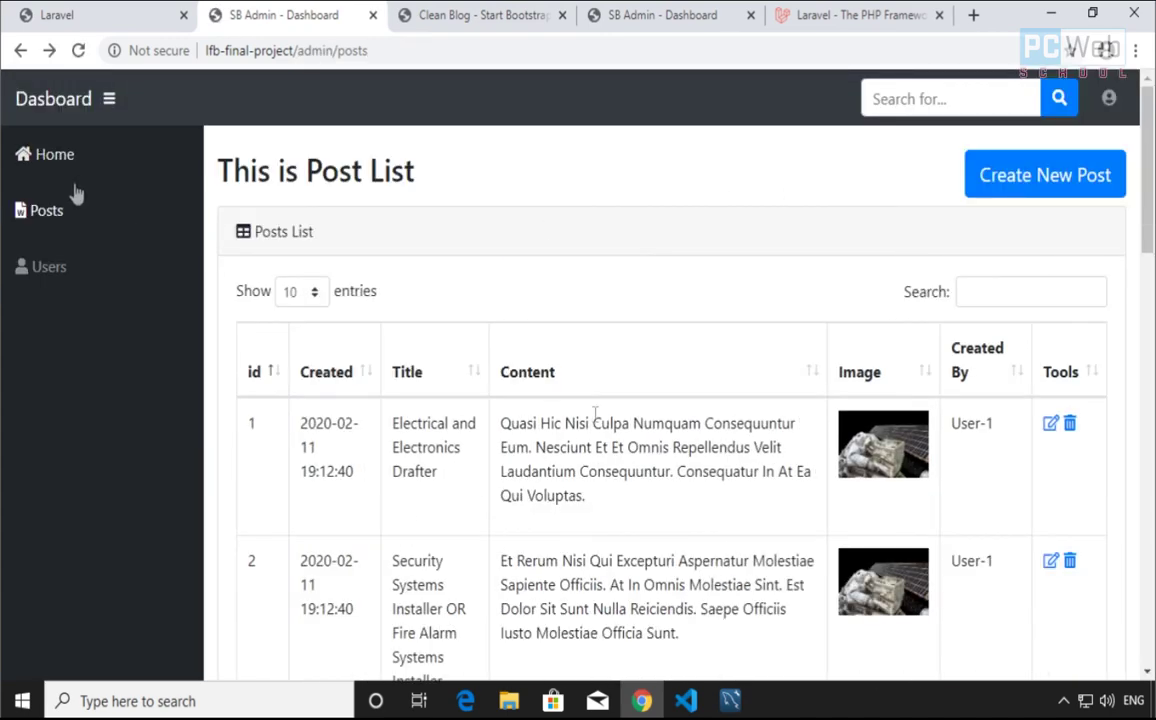
{"action": "left_click", "coordinate": [60, 276]}
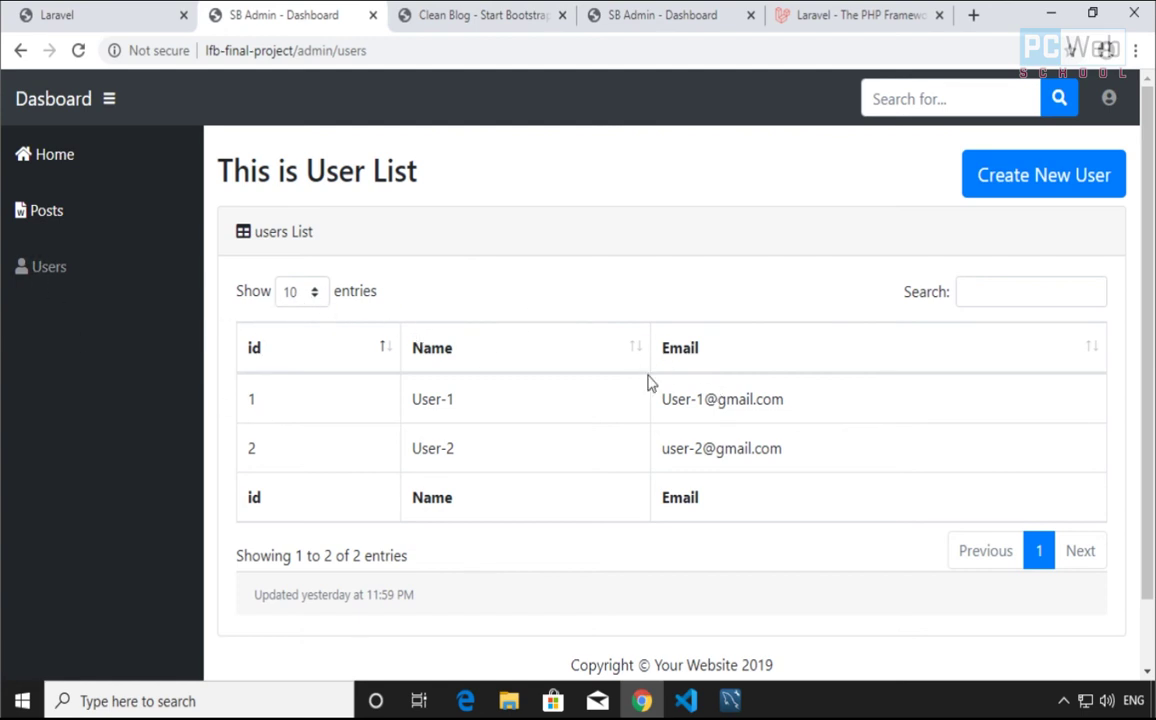
{"action": "scroll", "coordinate": [648, 382], "scroll_direction": "down", "scroll_amount": 1}
{"action": "scroll", "coordinate": [600, 384], "scroll_direction": "up", "scroll_amount": 1}
{"action": "left_click", "coordinate": [20, 50]}
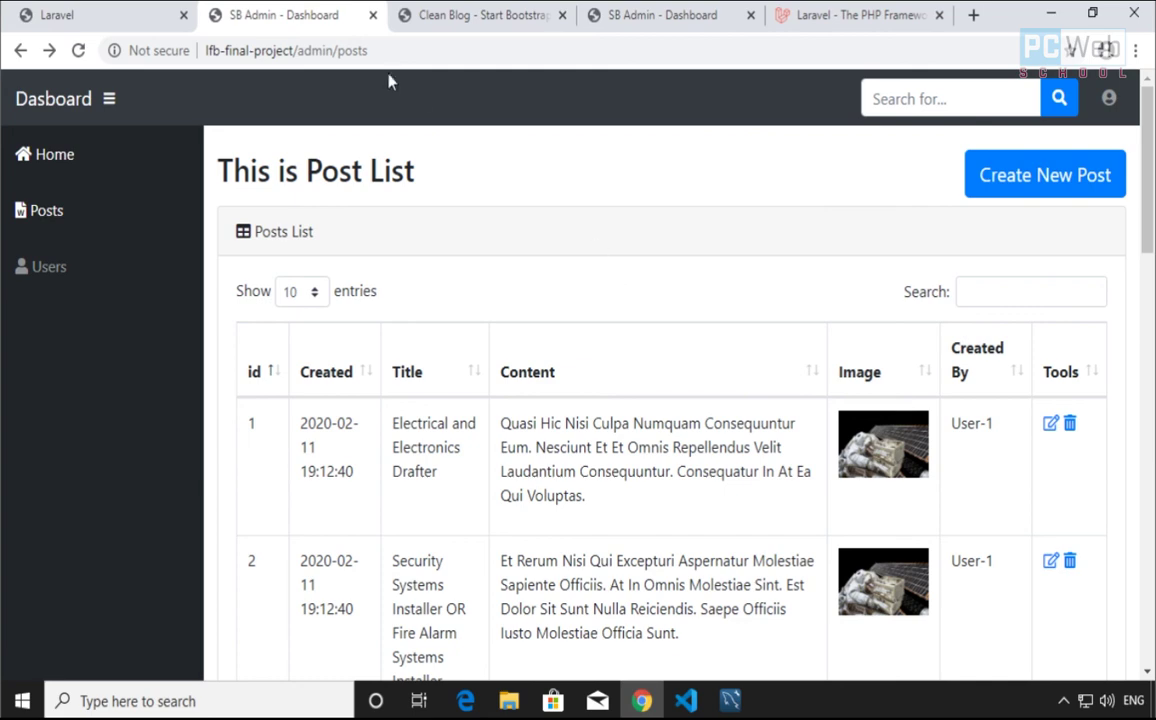
{"action": "left_click_drag", "start_coordinate": [412, 52], "coordinate": [204, 45]}
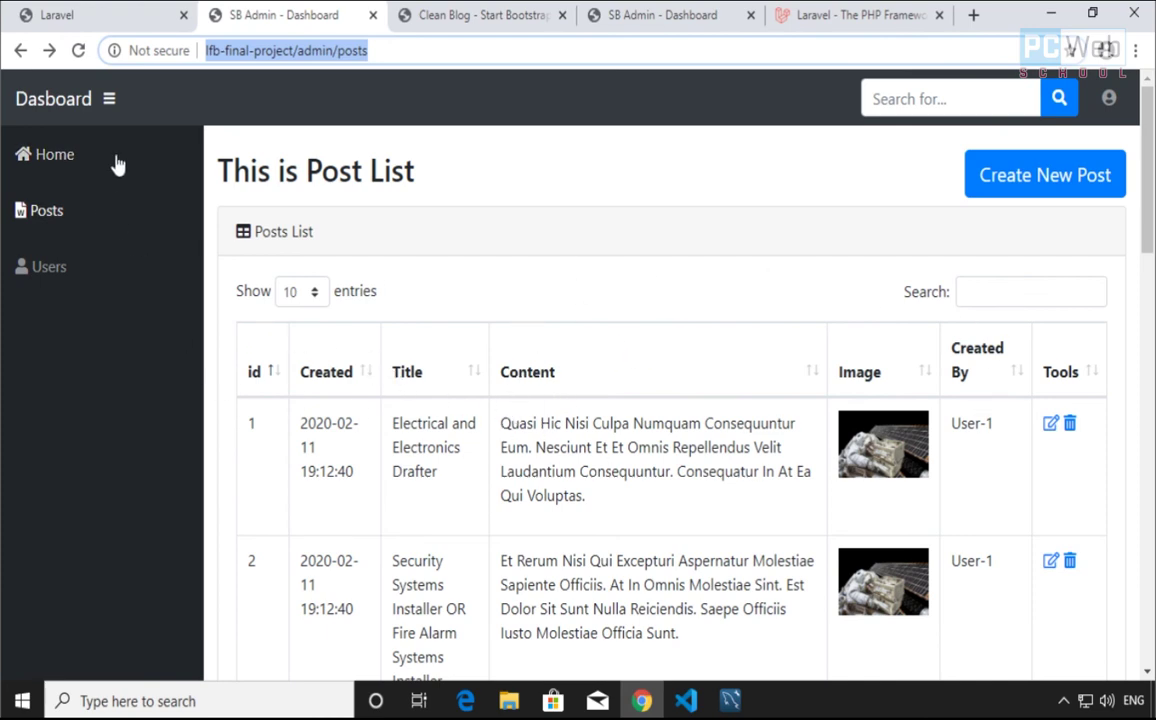
Switch to the first Laravel tab and scroll through the front-page post list
{"action": "left_click", "coordinate": [131, 20]}
{"action": "scroll", "coordinate": [473, 298], "scroll_direction": "down", "scroll_amount": 1}
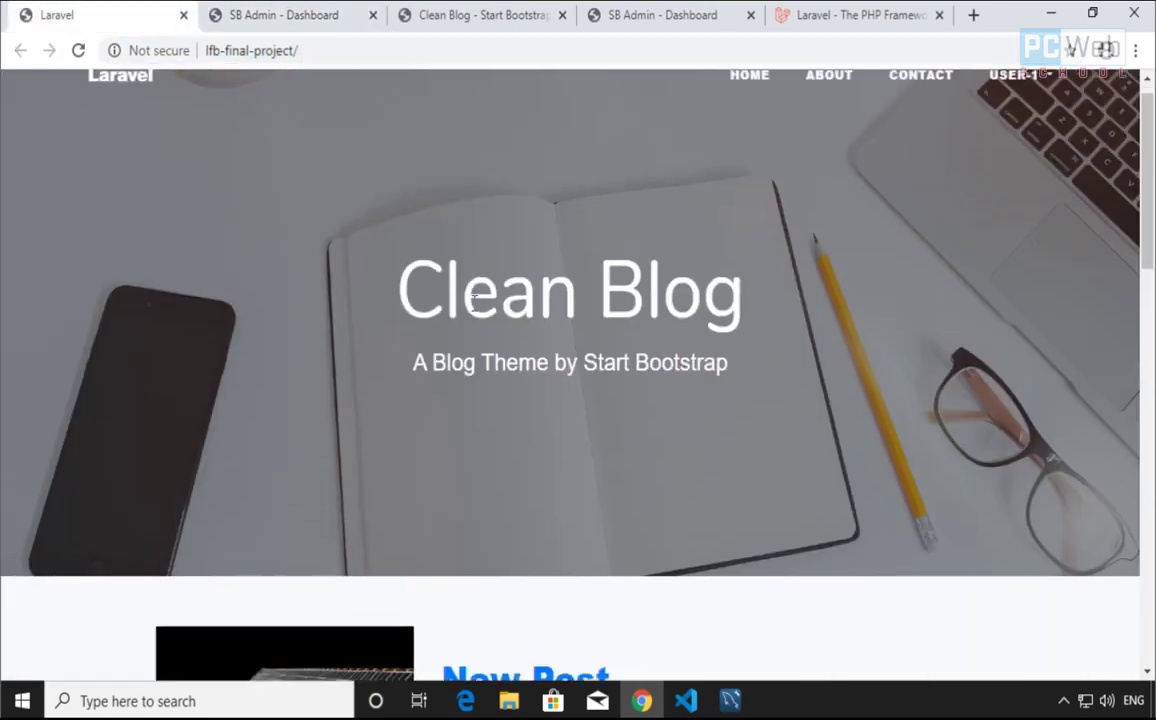
{"action": "scroll", "coordinate": [552, 449], "scroll_direction": "down", "scroll_amount": 10}
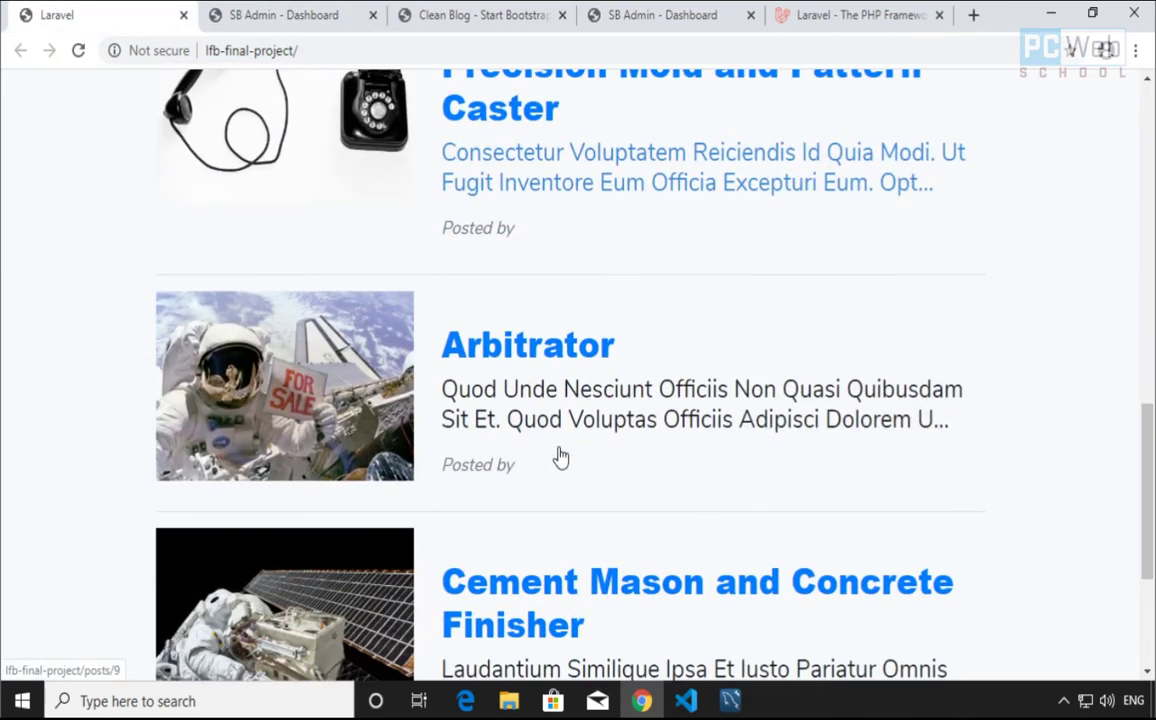
{"action": "scroll", "coordinate": [560, 457], "scroll_direction": "down", "scroll_amount": 3}
{"action": "scroll", "coordinate": [560, 456], "scroll_direction": "up", "scroll_amount": 14}
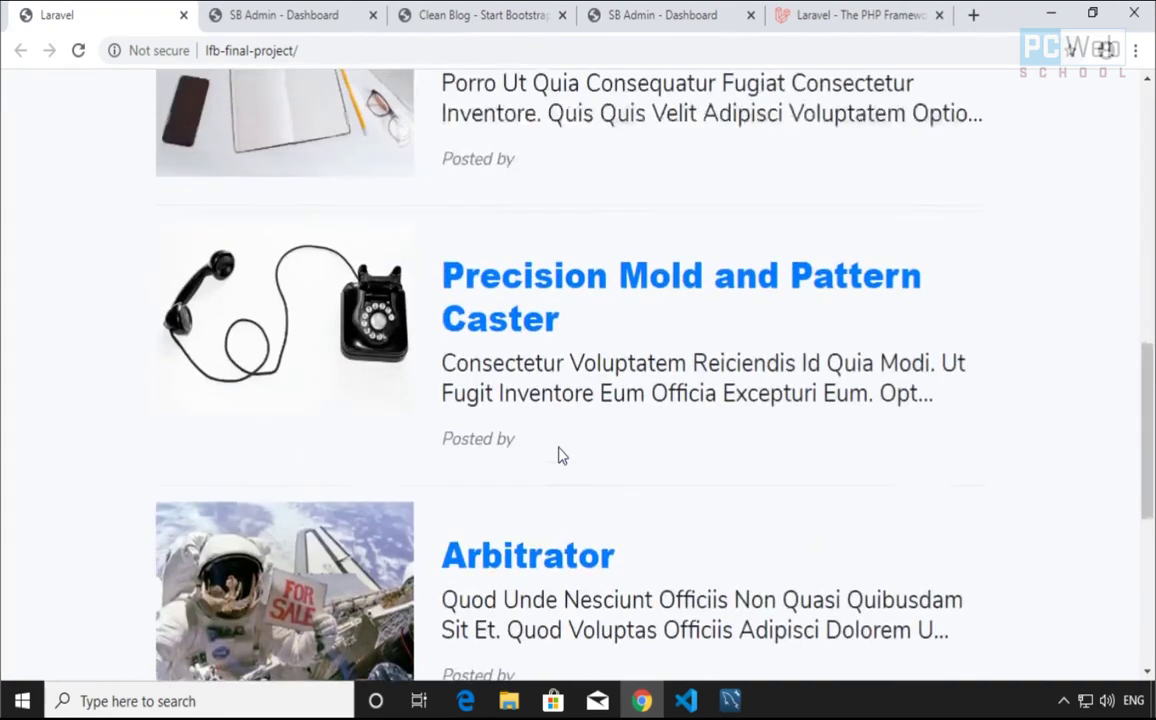